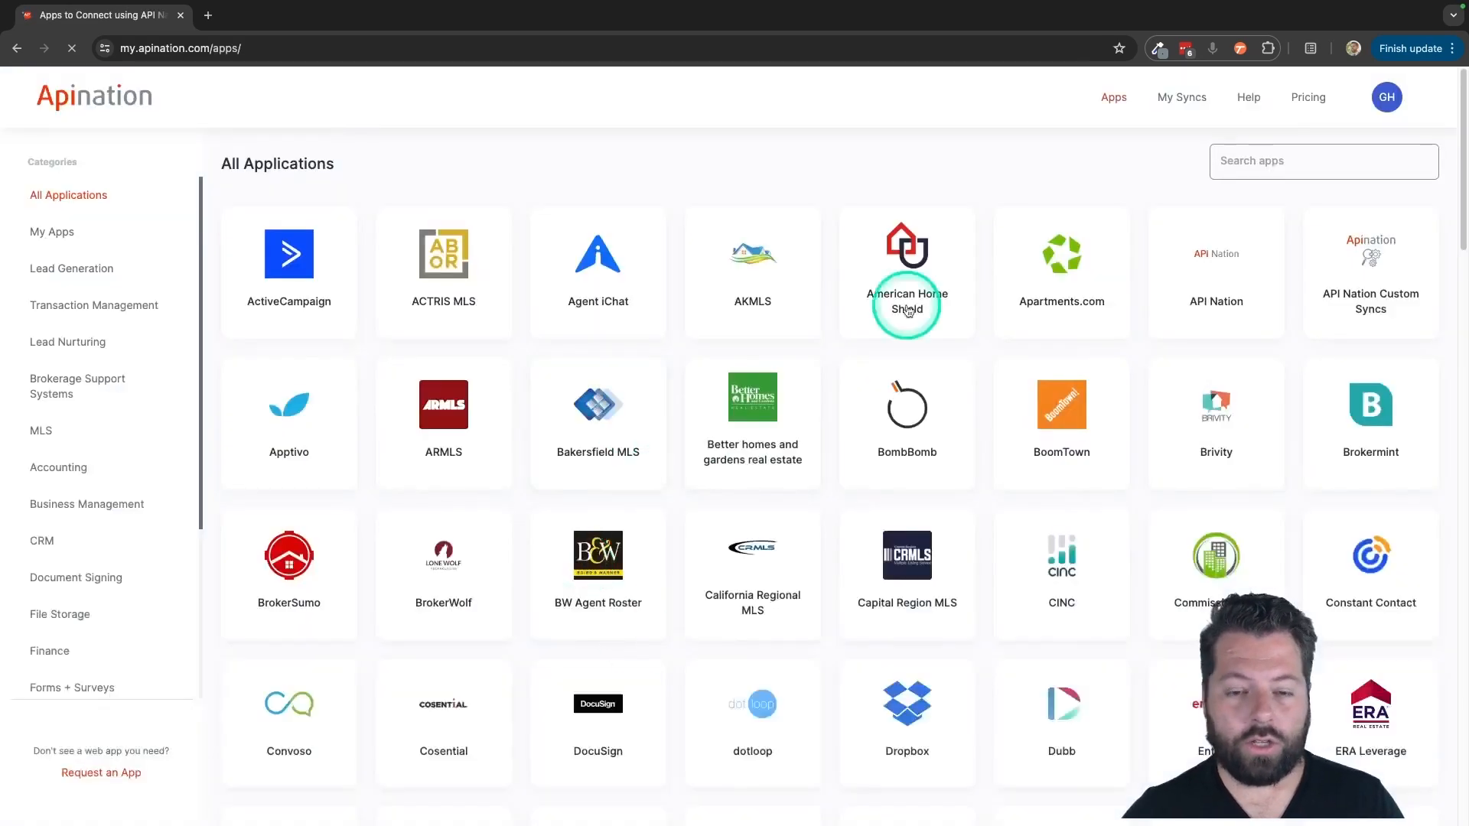
# Browse the list of all applications and open the PrimeStreet app
pyautogui.scroll(-5, 825, 433)
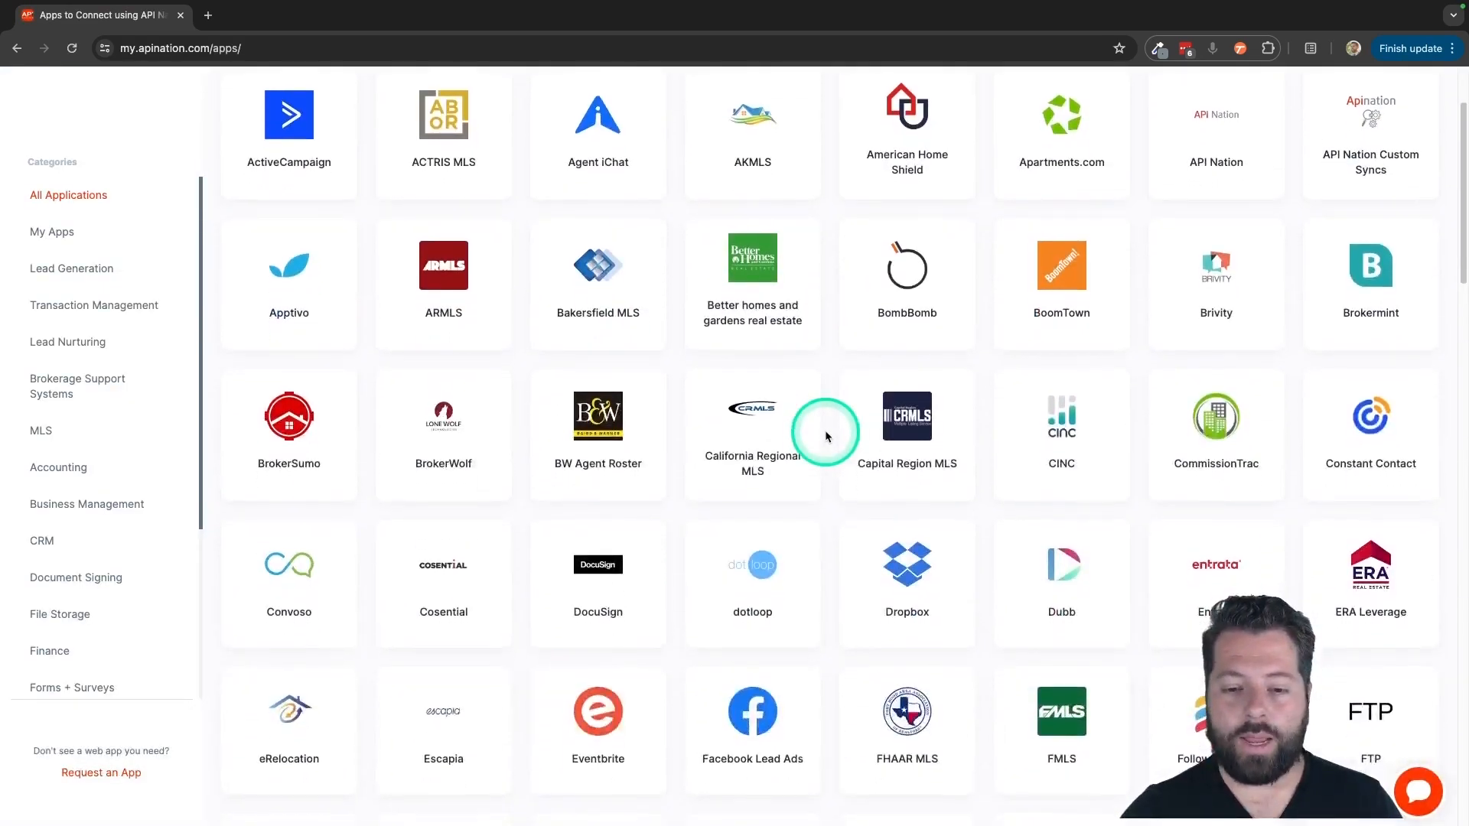
pyautogui.scroll(-10, 825, 433)
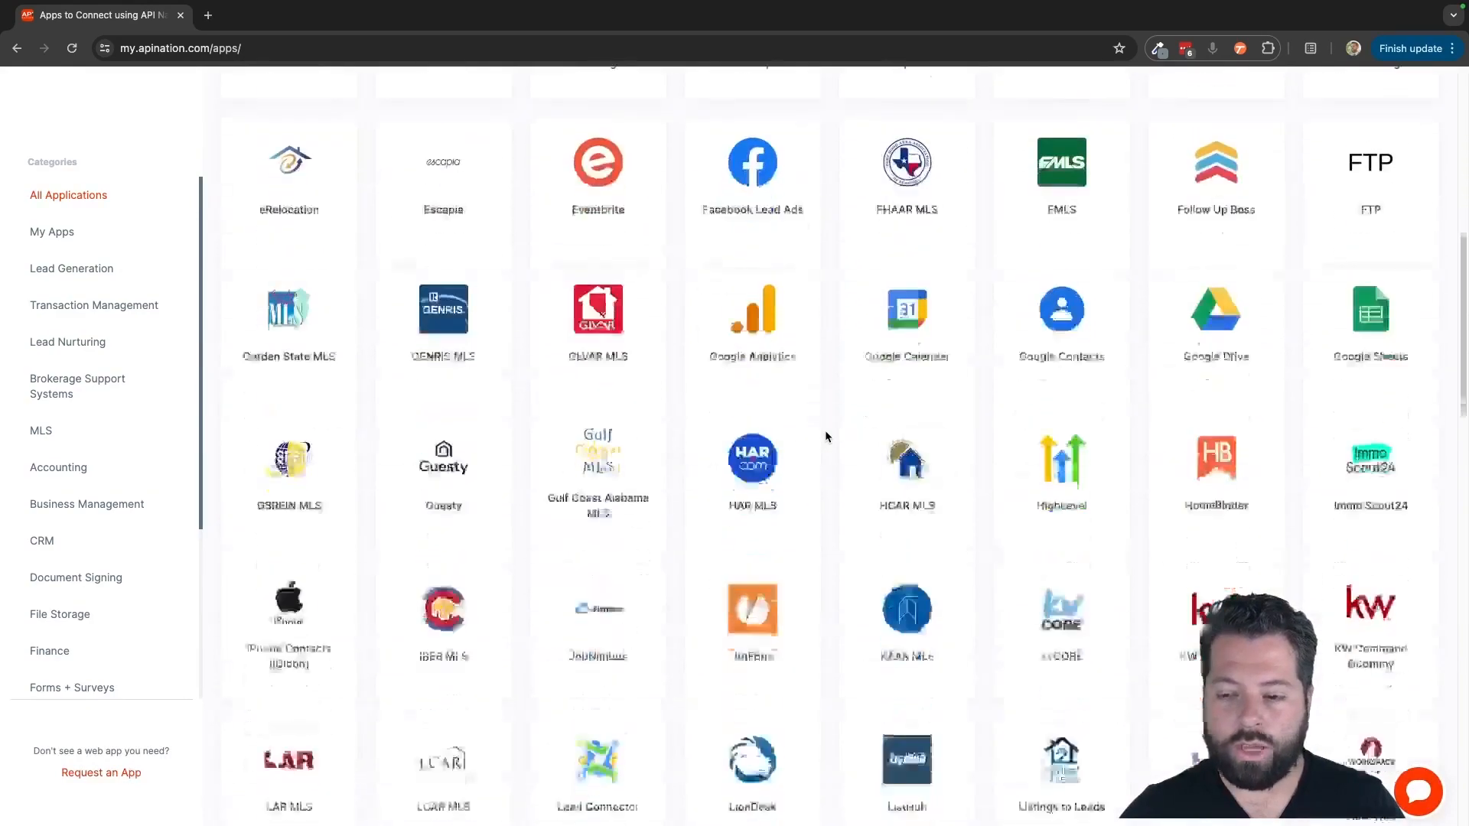
pyautogui.scroll(-8, 824, 433)
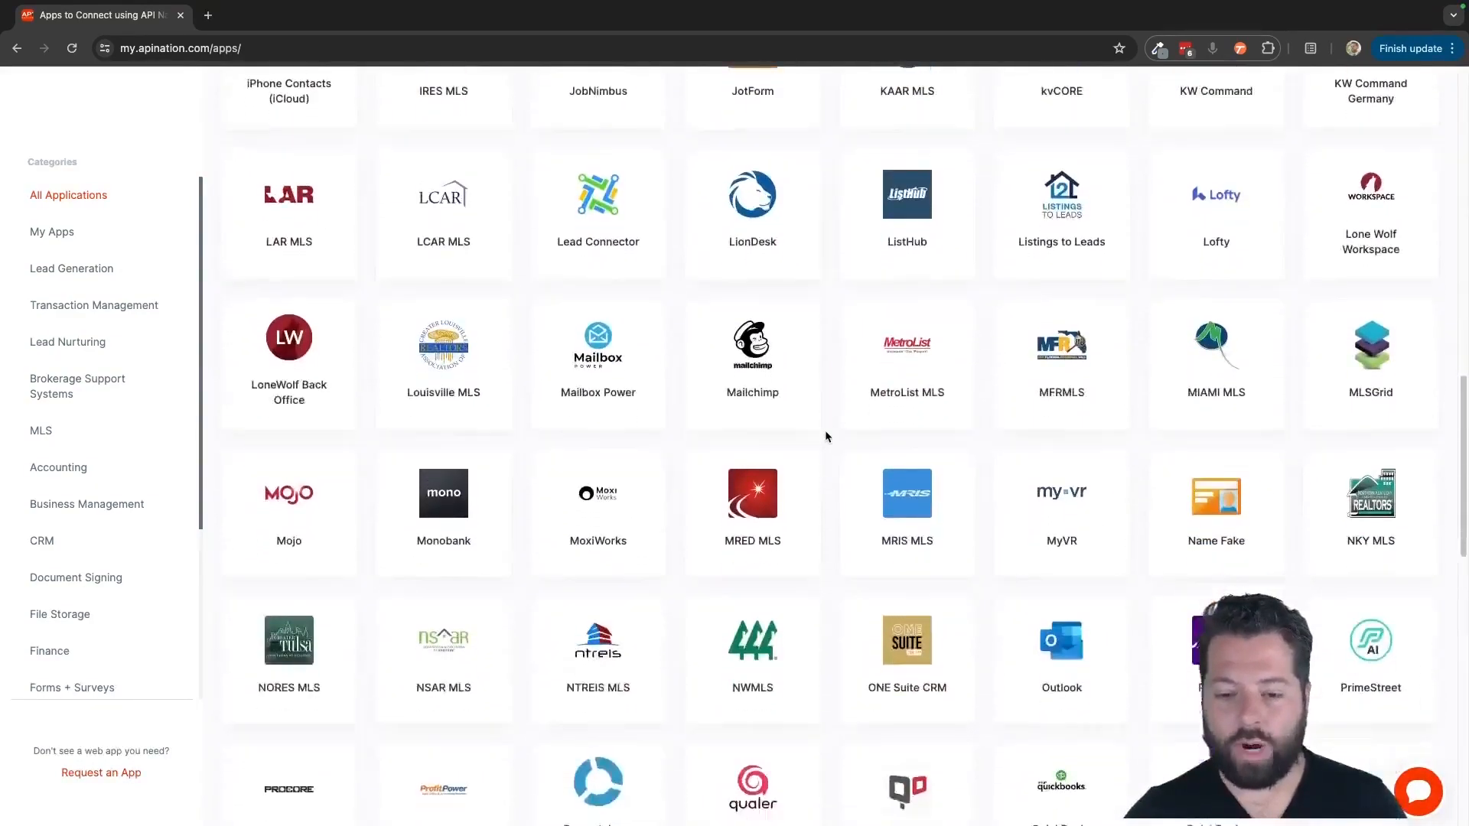
pyautogui.click(1413, 332)
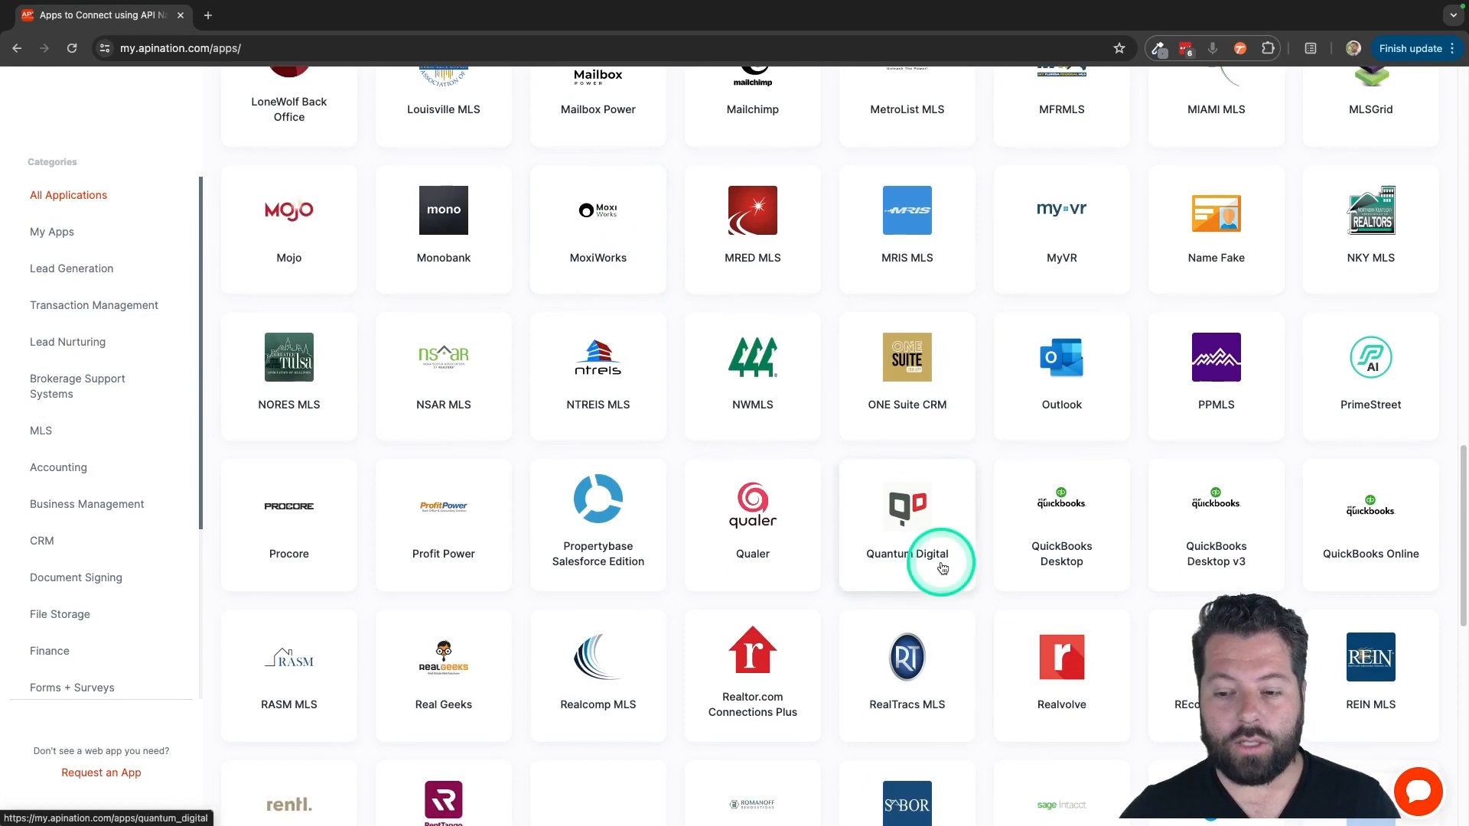
pyautogui.scroll(-5, 1006, 669)
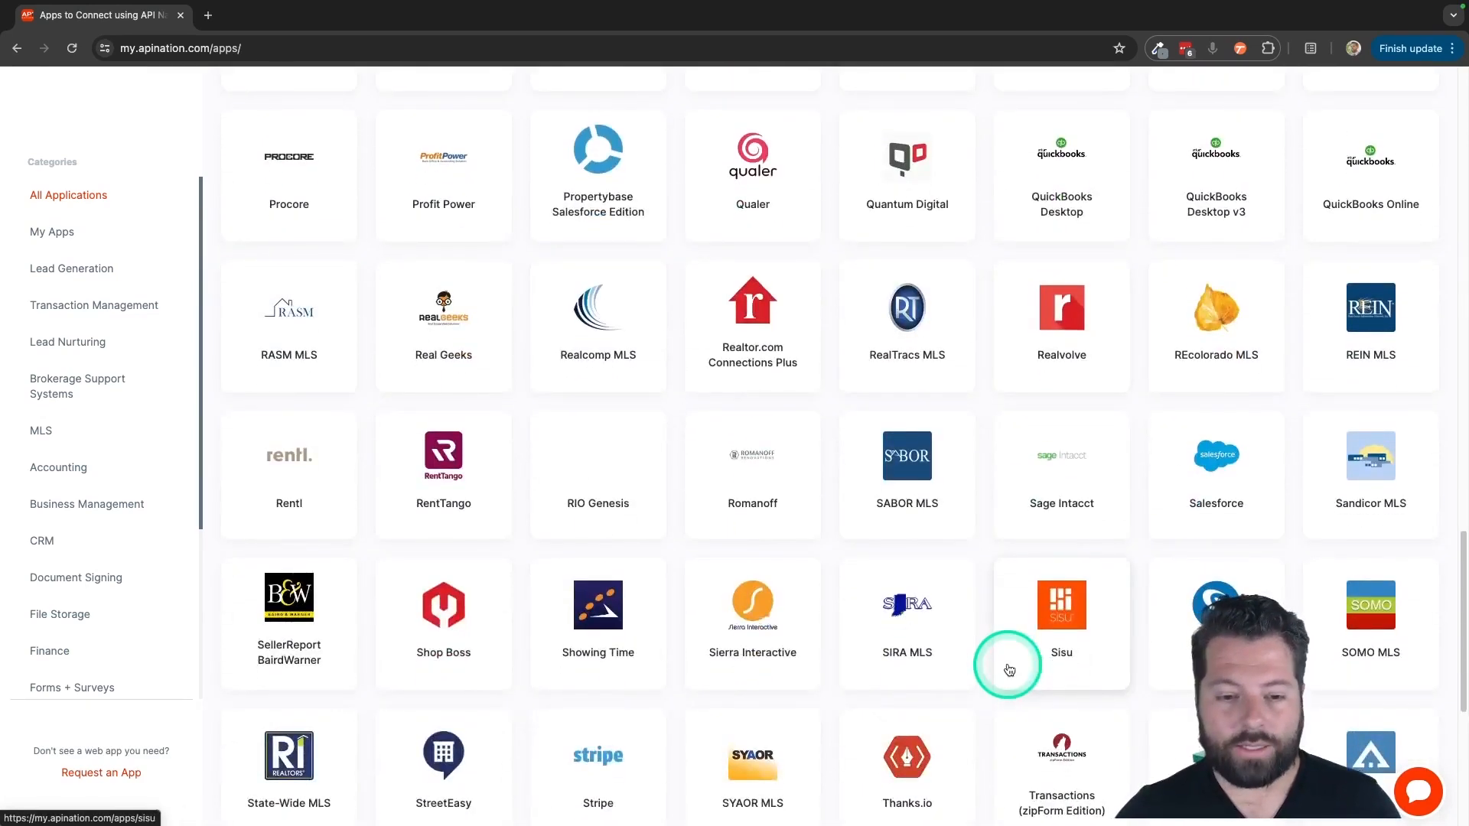
pyautogui.scroll(8, 1009, 671)
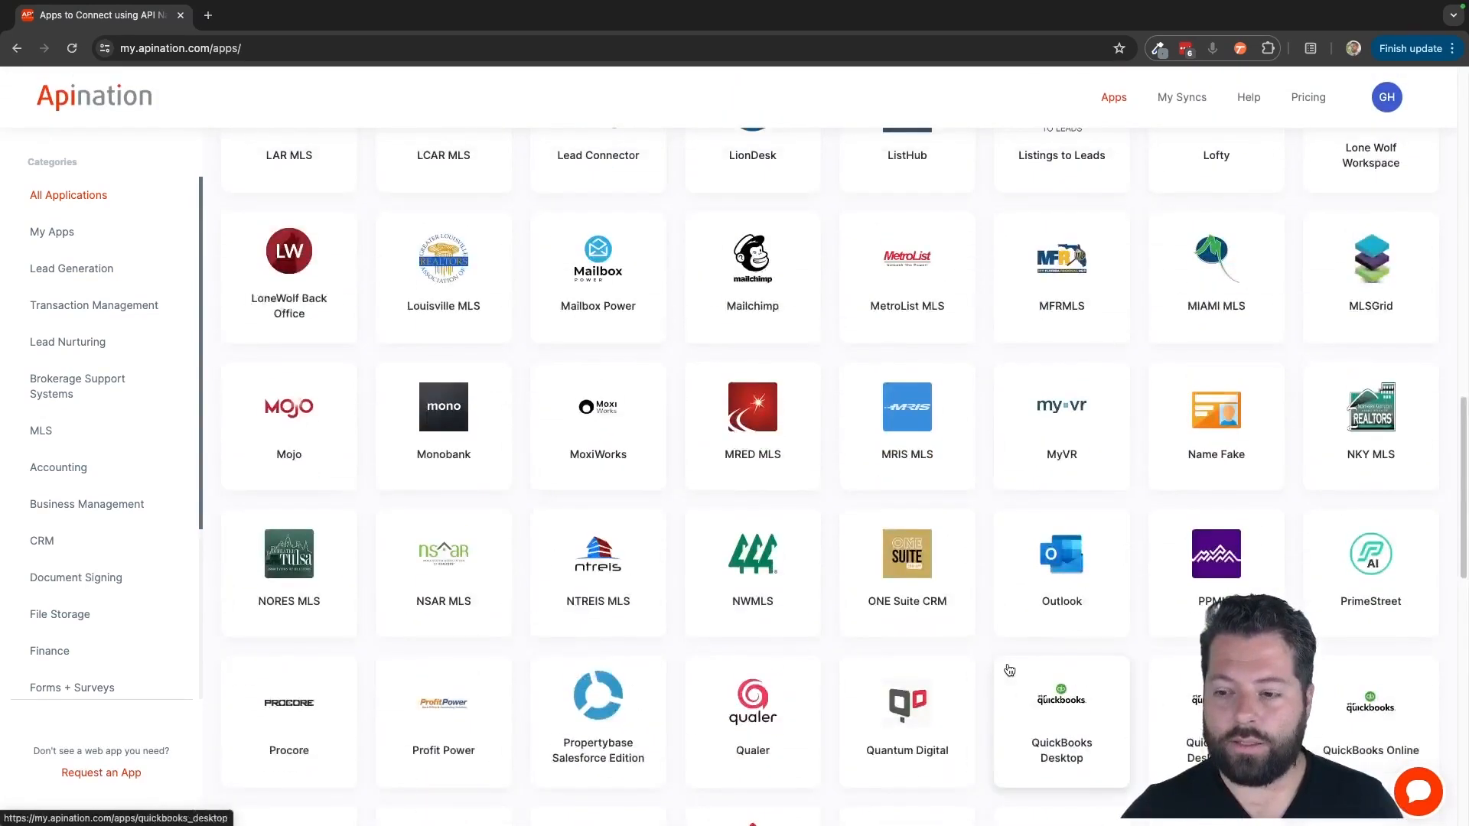
pyautogui.scroll(1, 1328, 535)
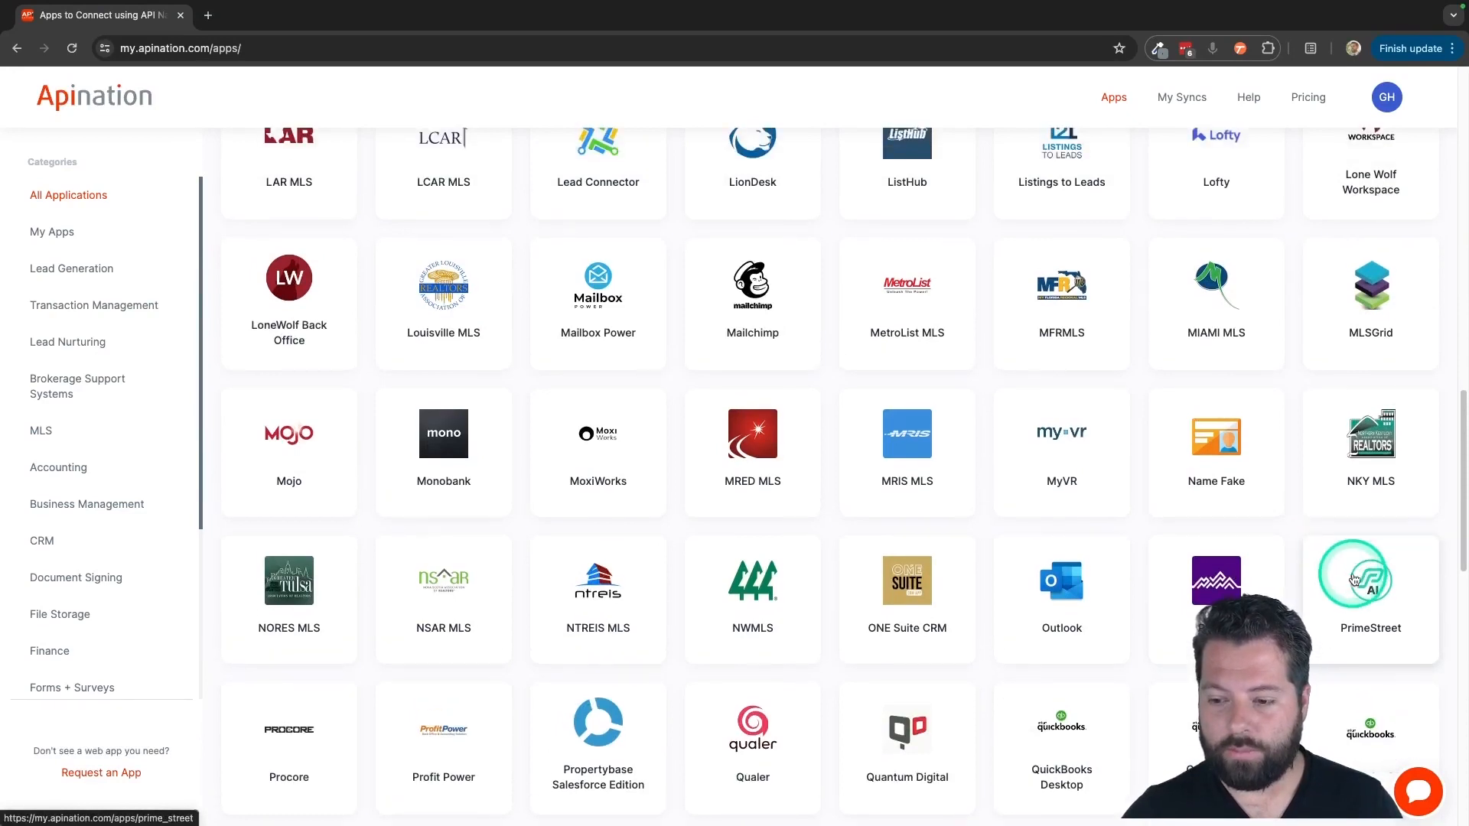
pyautogui.click(1360, 578)
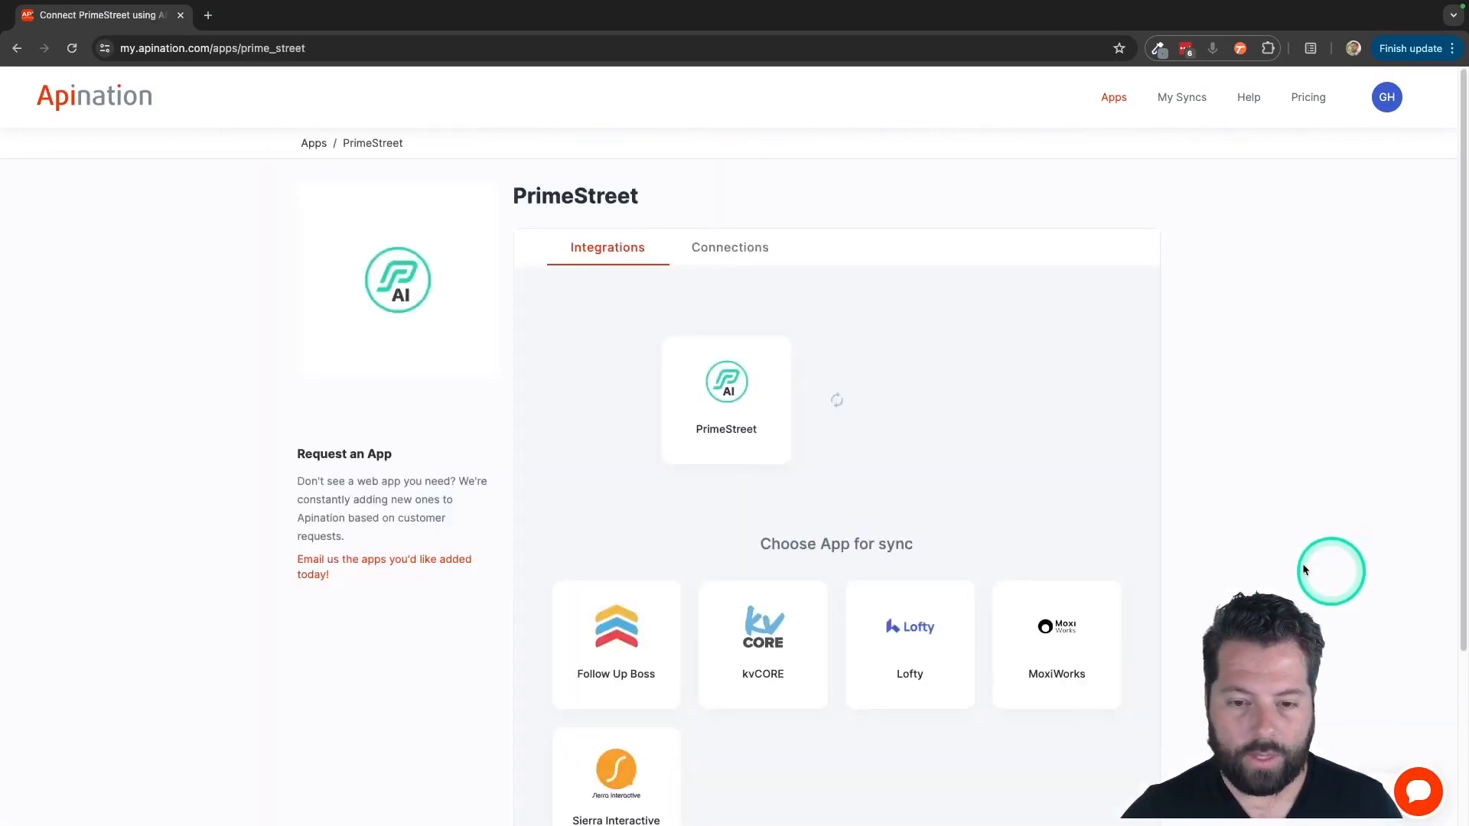
# Choose MoxiWorks as the app to sync with PrimeStreet and activate the "PrimeStreet referrals into Moxi" sync
pyautogui.scroll(-1, 1048, 474)
pyautogui.scroll(-2, 1046, 474)
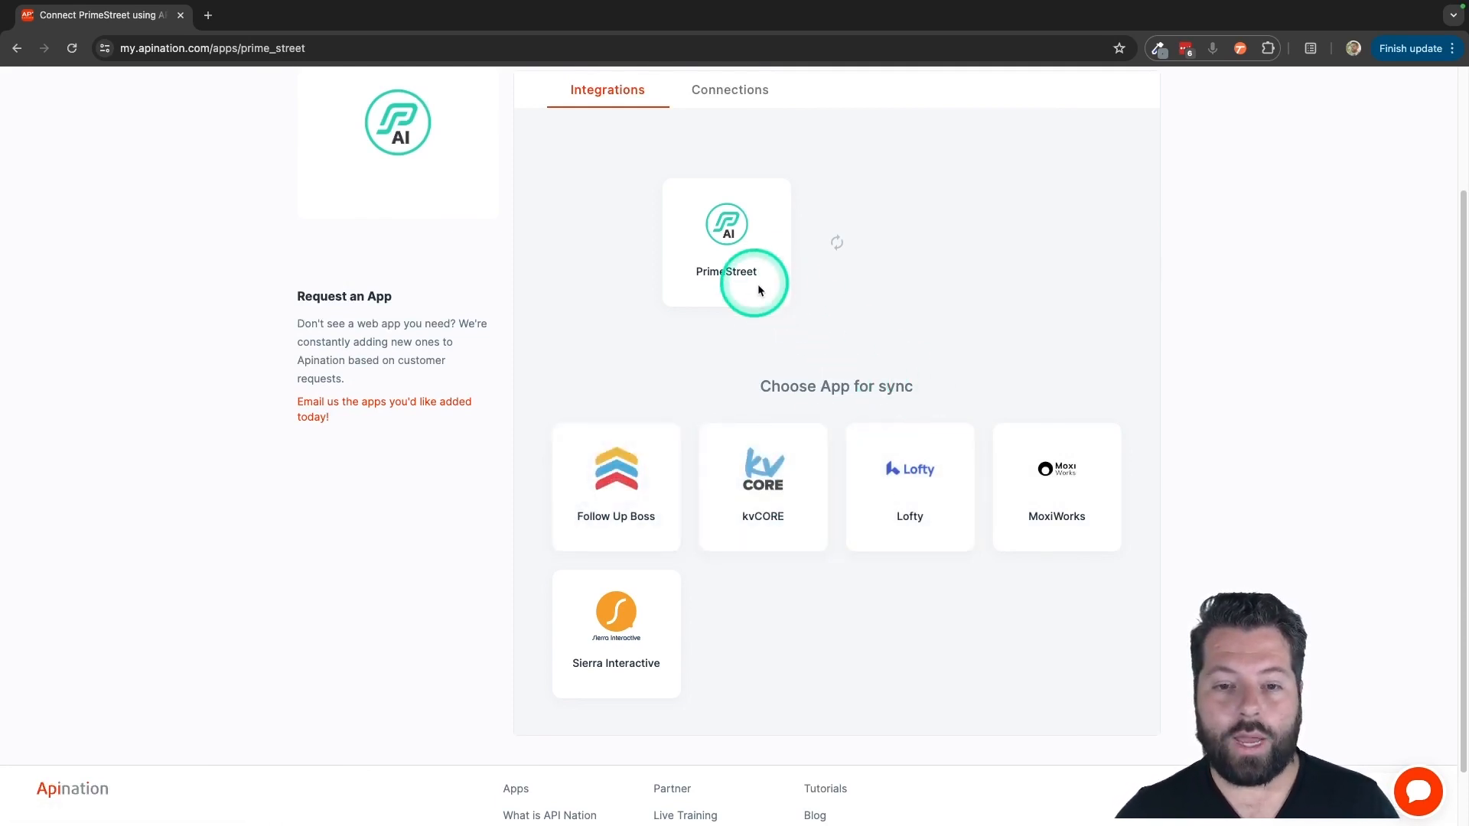
pyautogui.click(1060, 480)
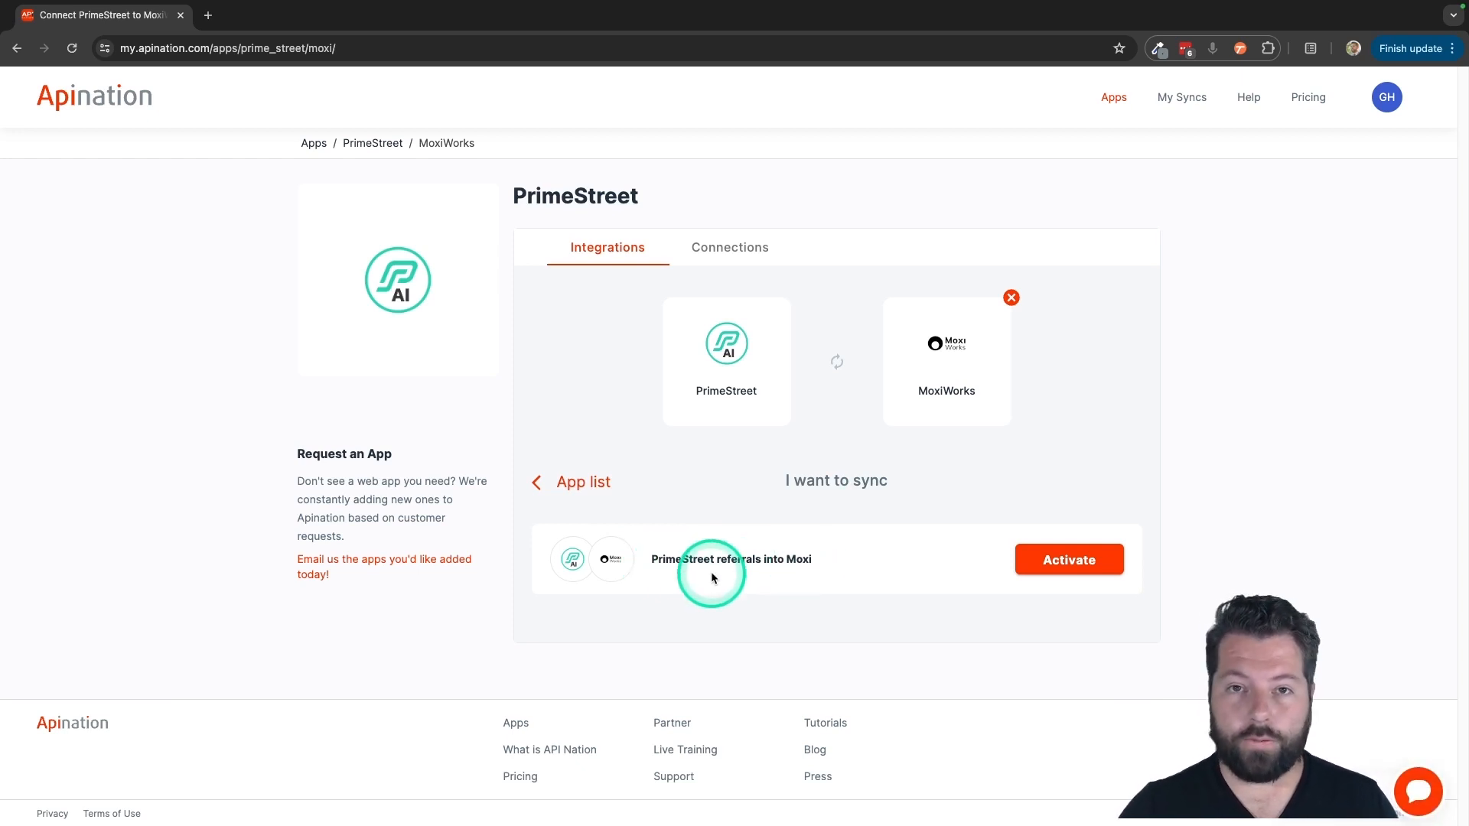
pyautogui.click(1055, 564)
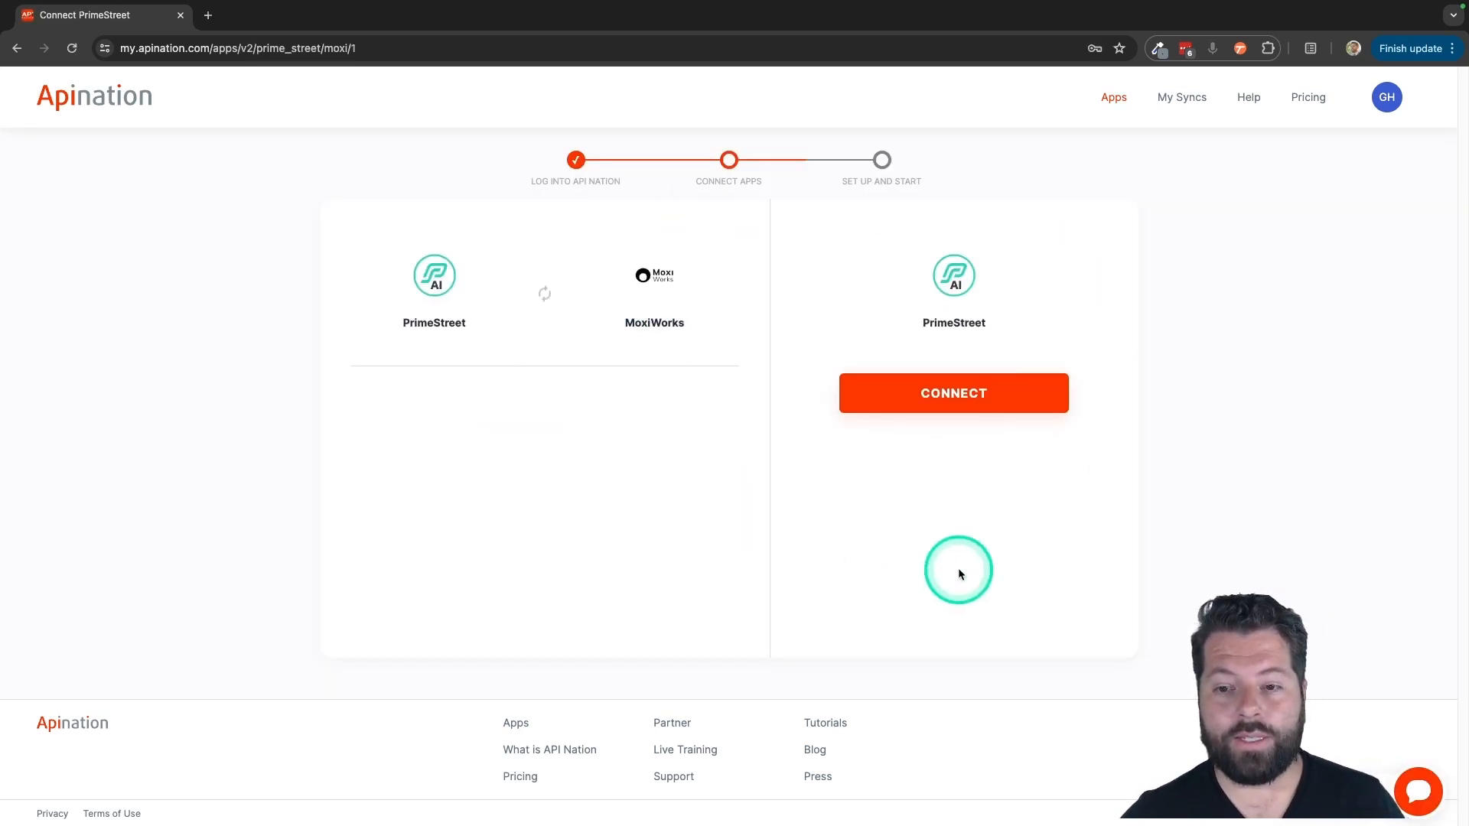
# Connect the PrimeStreet account with its email address or phone number and the account password
pyautogui.click(975, 400)
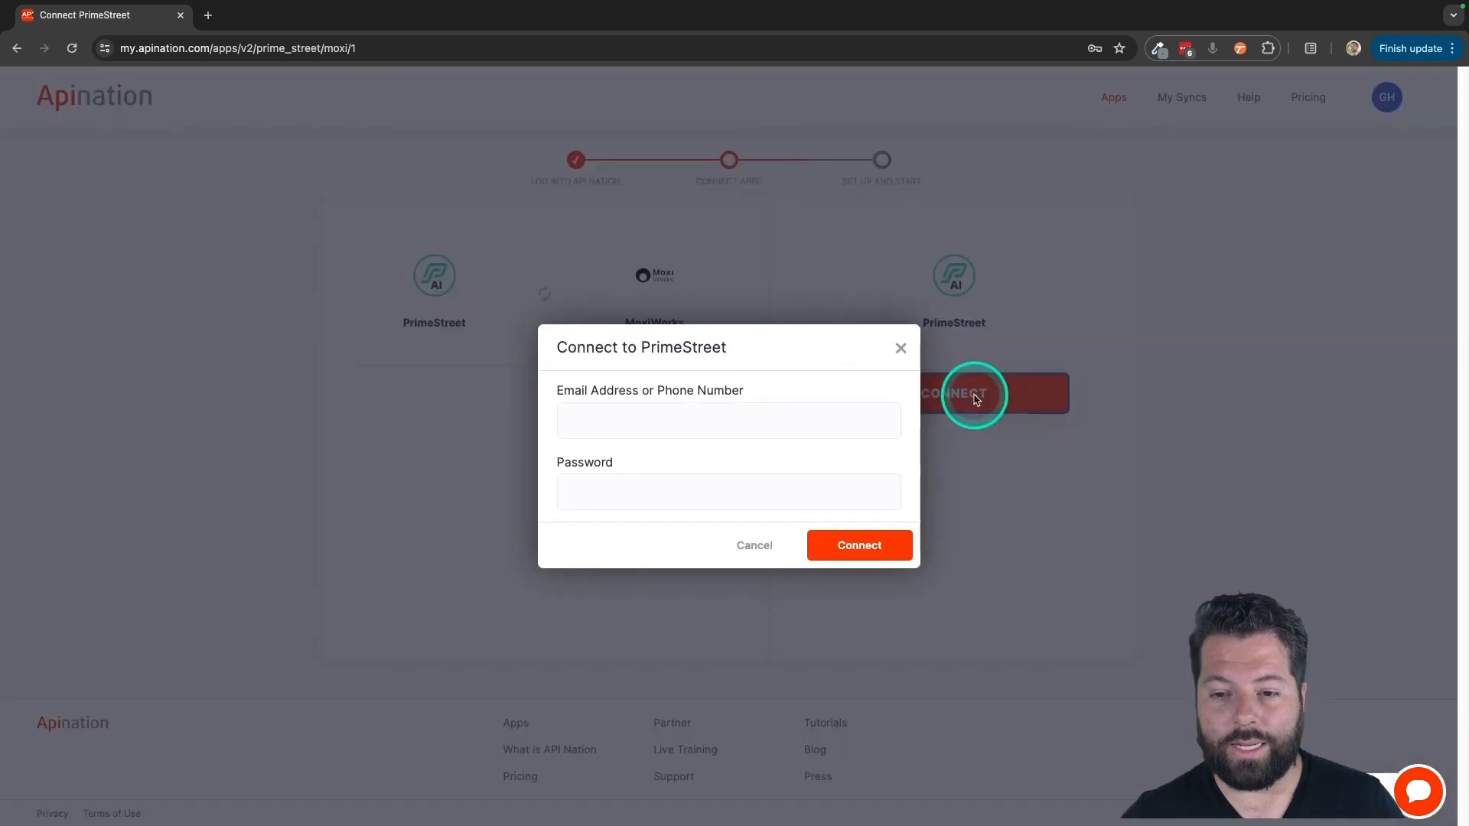
pyautogui.click(596, 420)
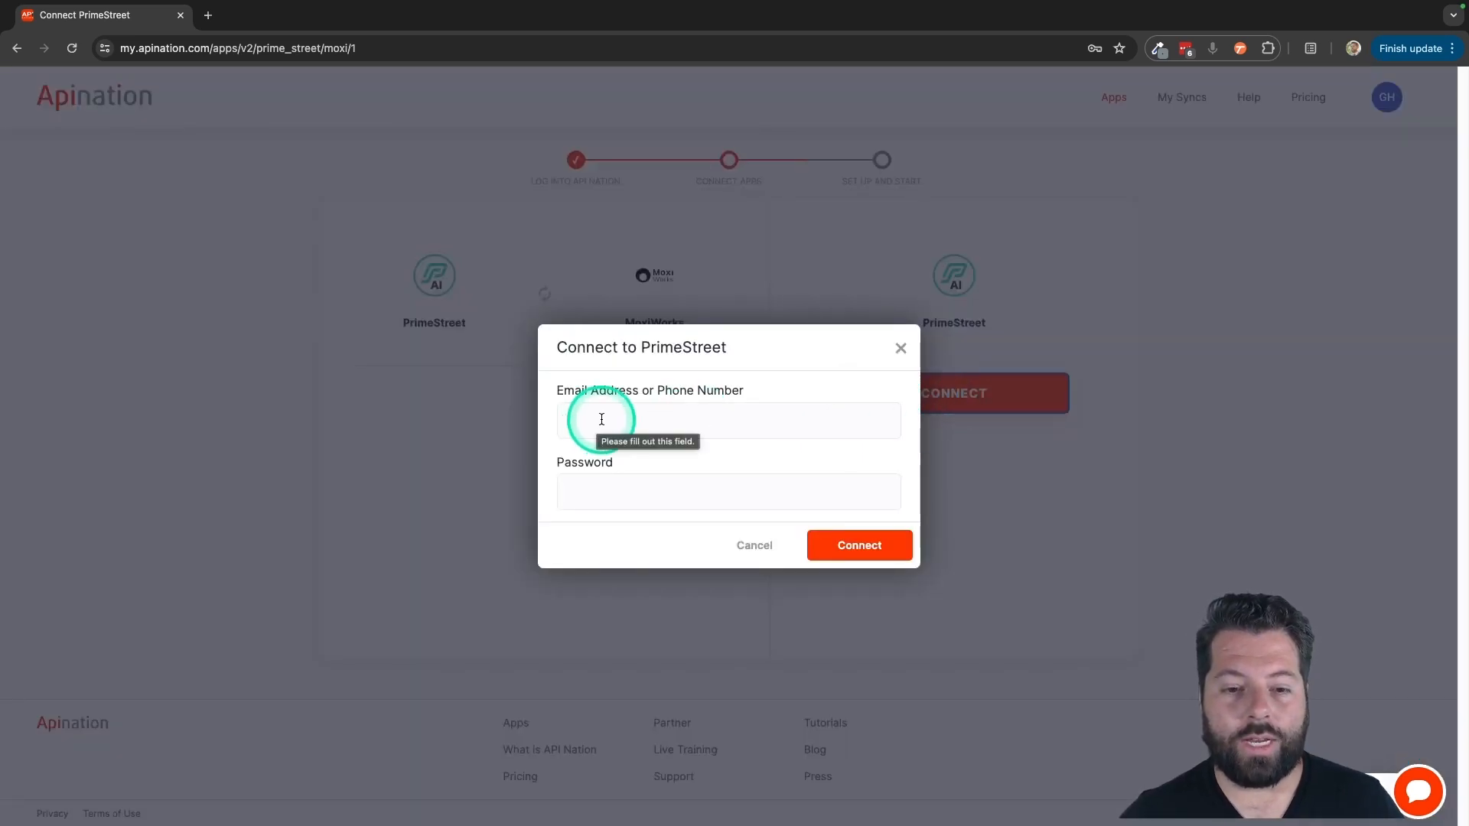
pyautogui.click(602, 488)
pyautogui.click(848, 544)
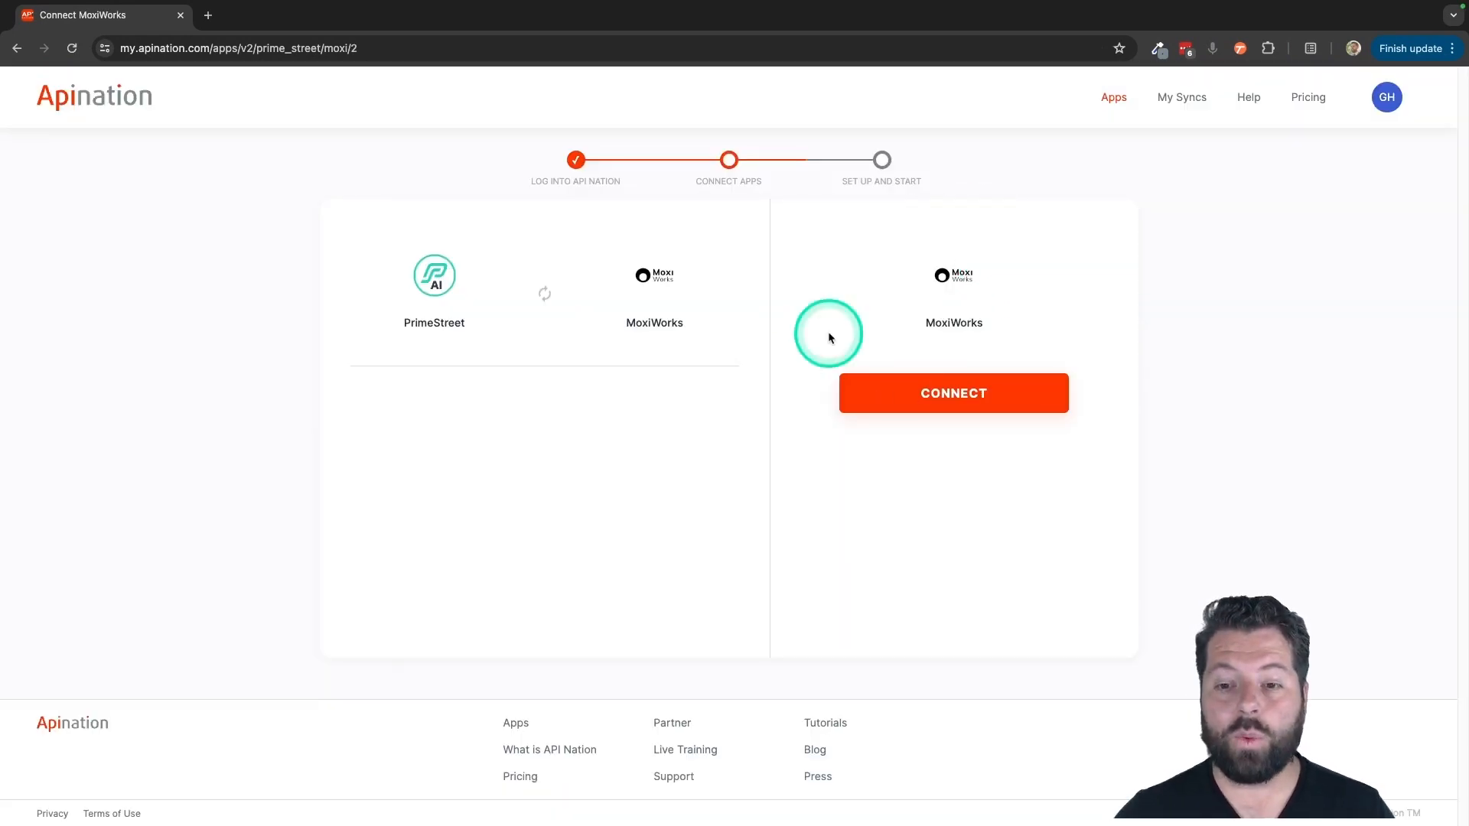
# Connect the MoxiWorks account by signing in with its username or email
pyautogui.click(958, 396)
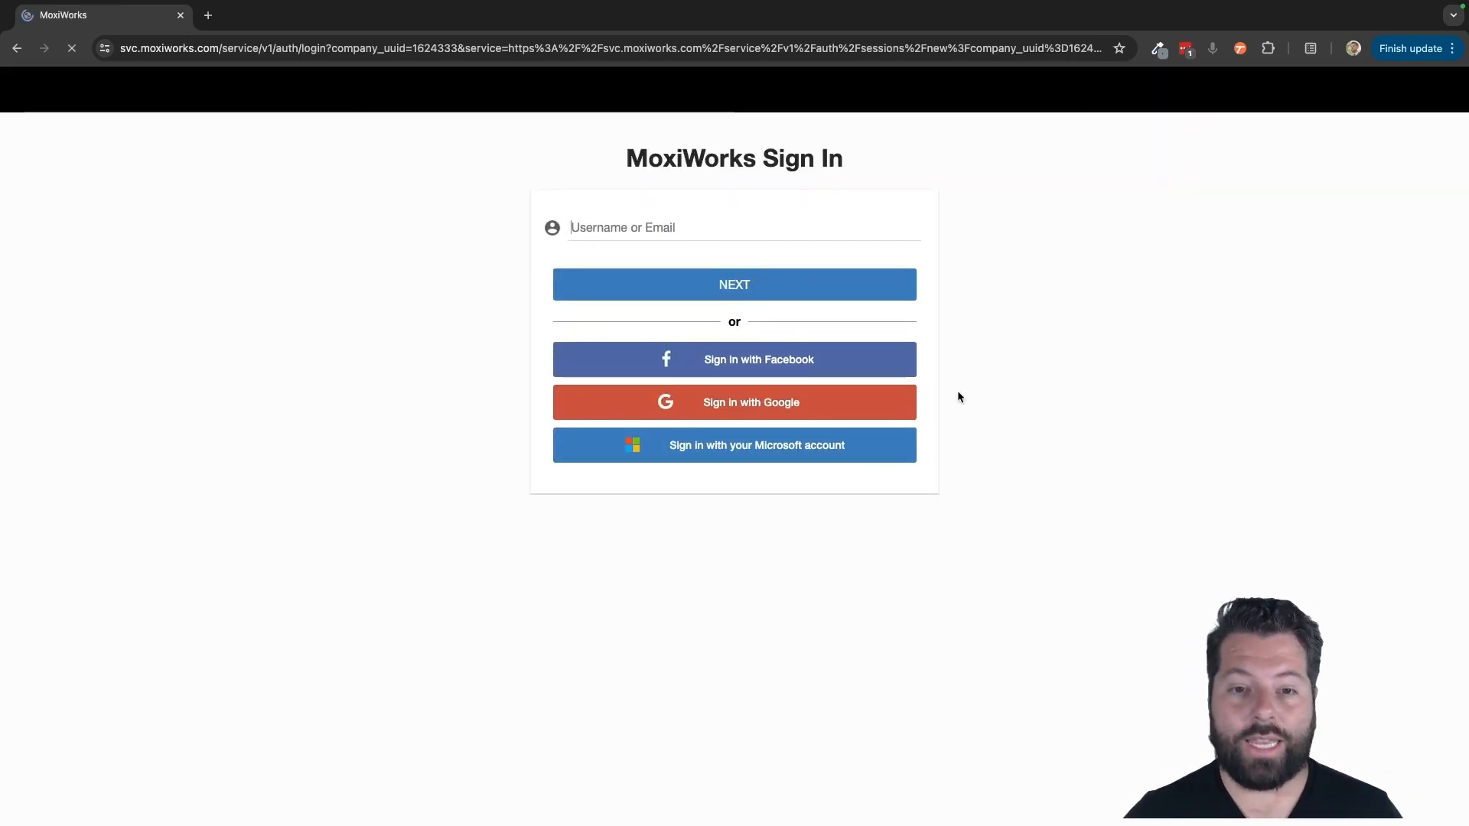
pyautogui.click(744, 237)
pyautogui.click(679, 230)
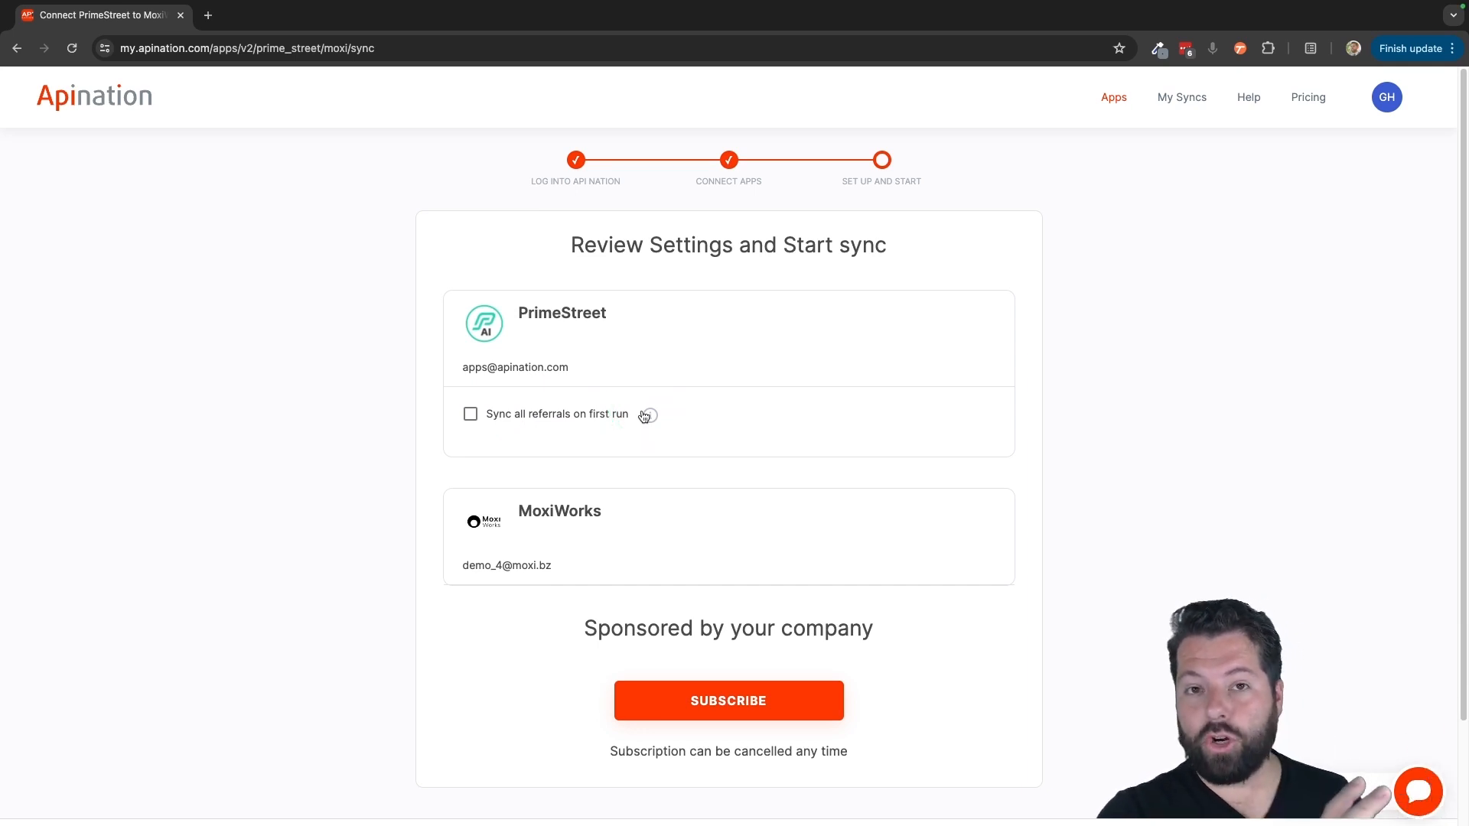
# Try the "Sync all referrals on first run" option, leave it unchecked, and subscribe to the sync
pyautogui.click(470, 415)
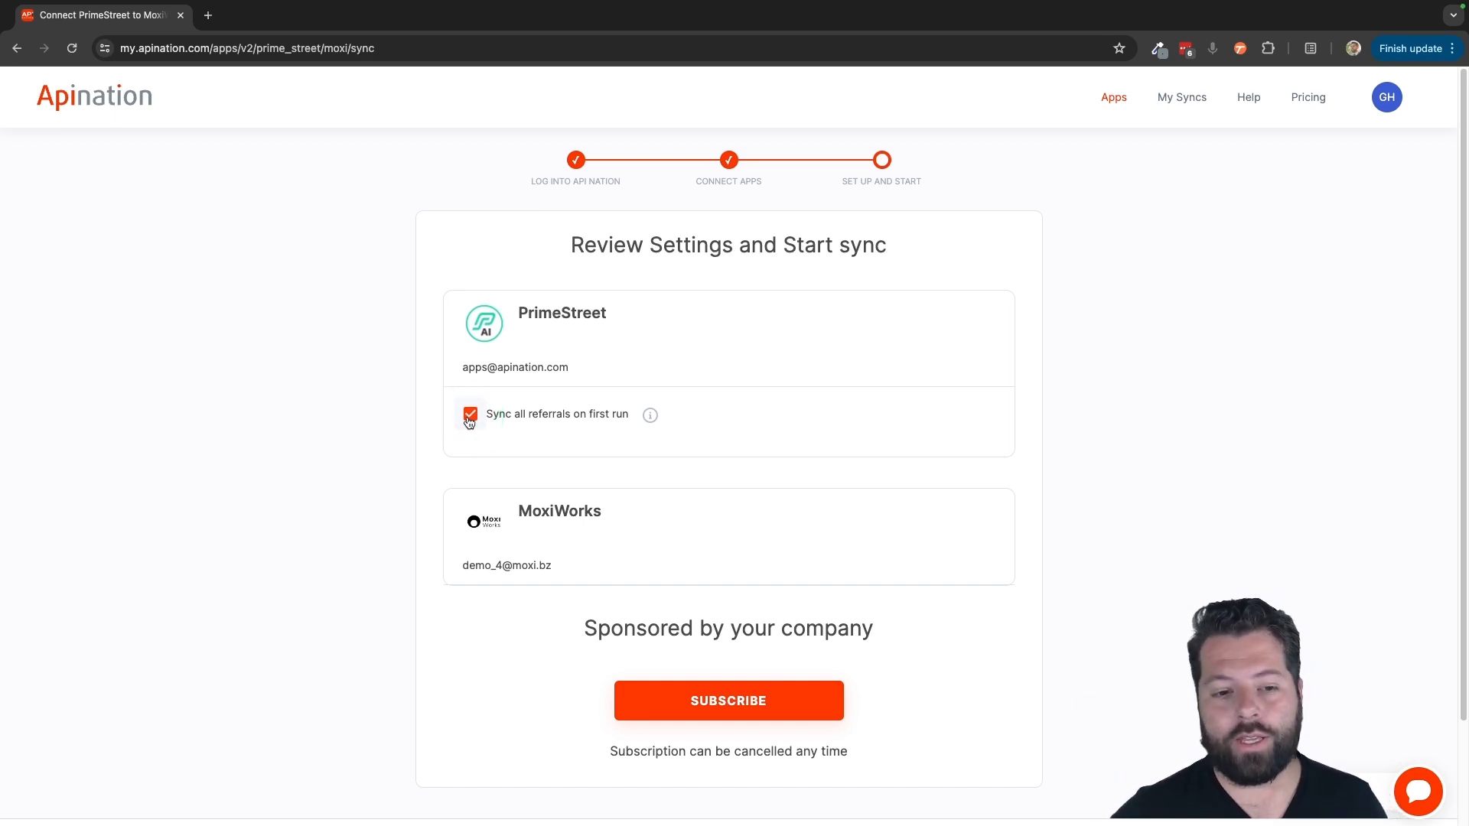
pyautogui.click(470, 417)
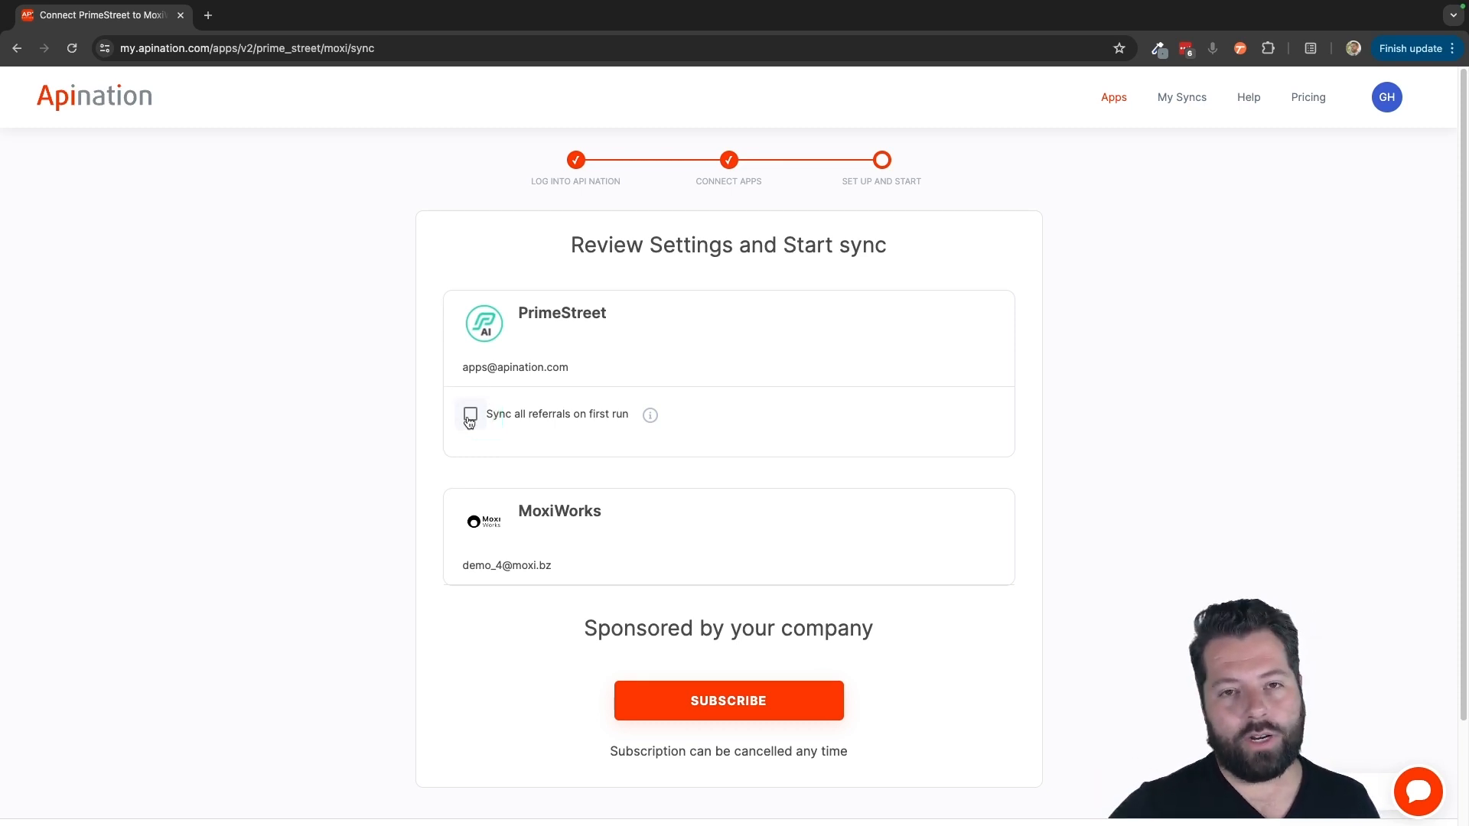
pyautogui.click(470, 419)
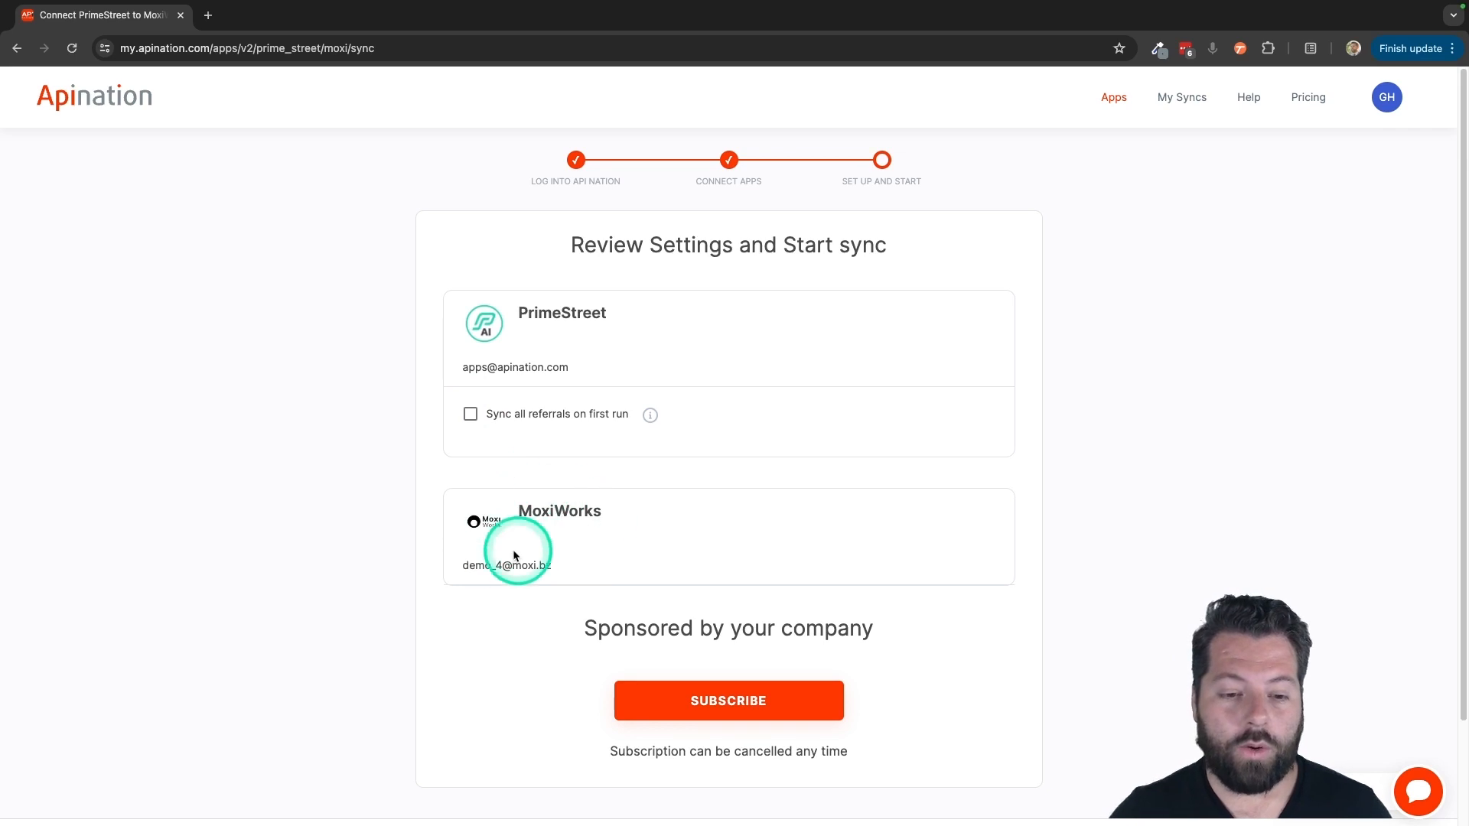
pyautogui.click(711, 713)
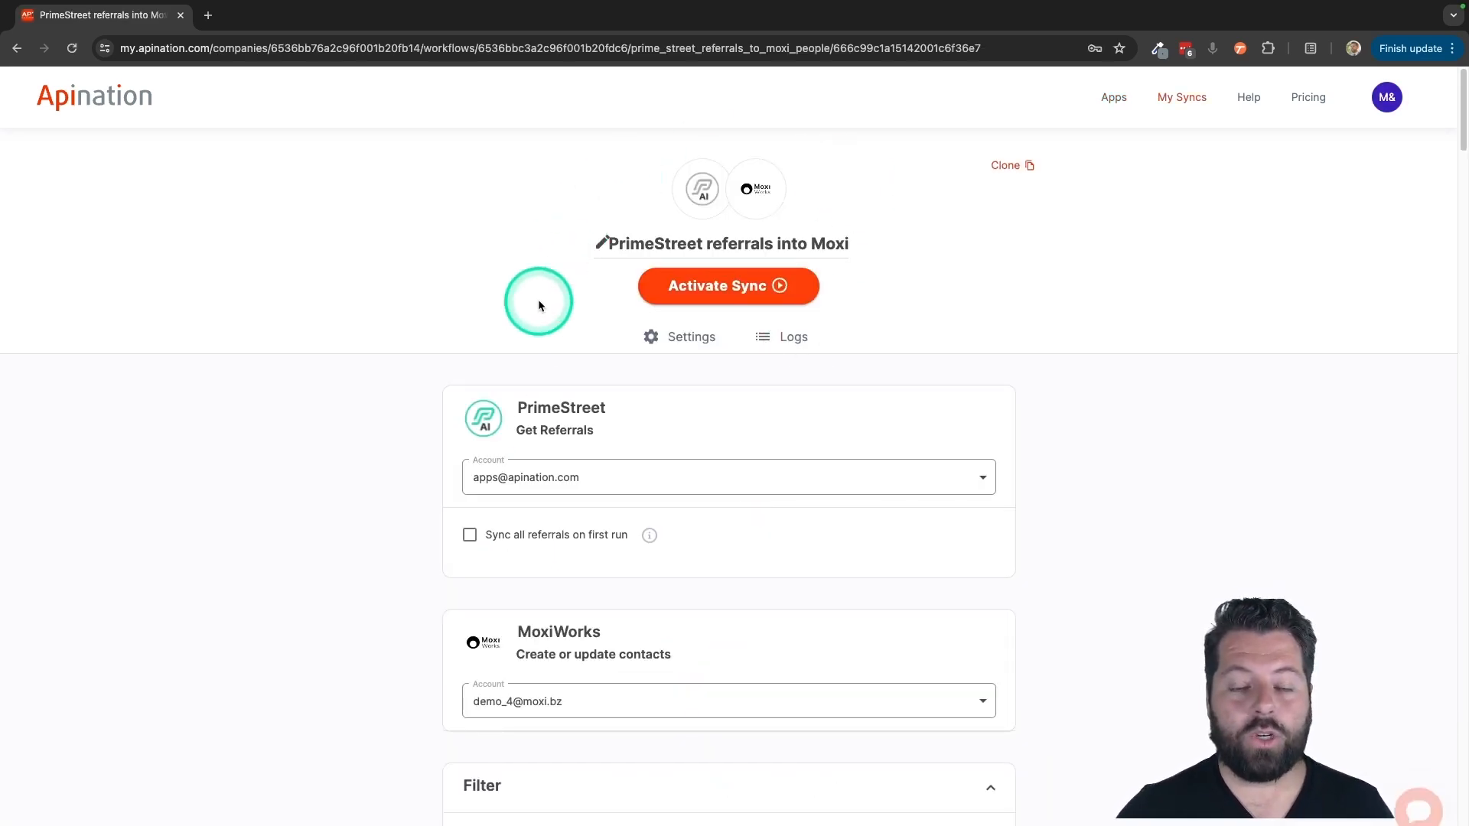
# Set the sync's filter to Type contains BUYER and save it
pyautogui.scroll(-1, 619, 414)
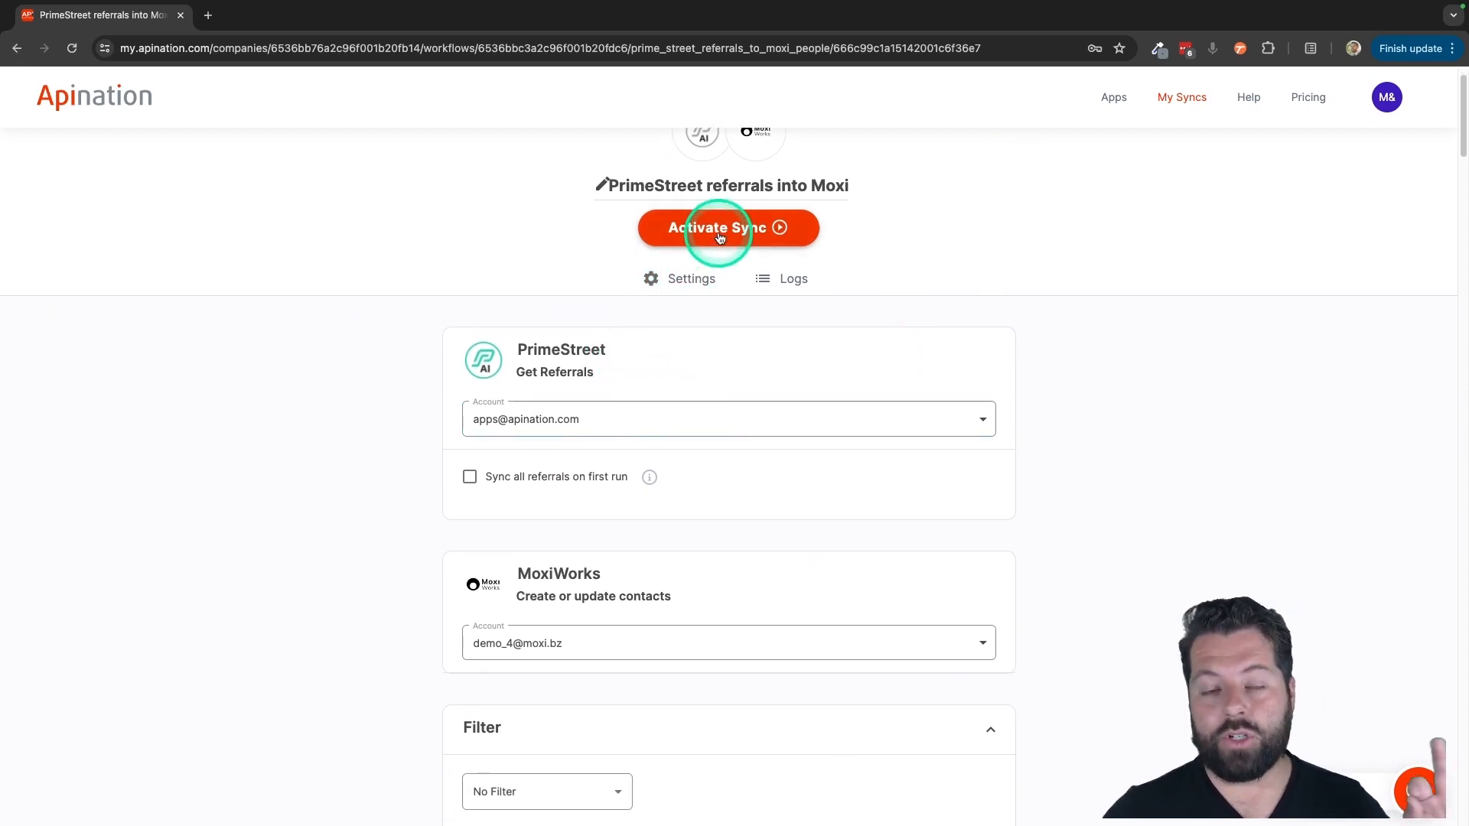
pyautogui.scroll(-1, 588, 354)
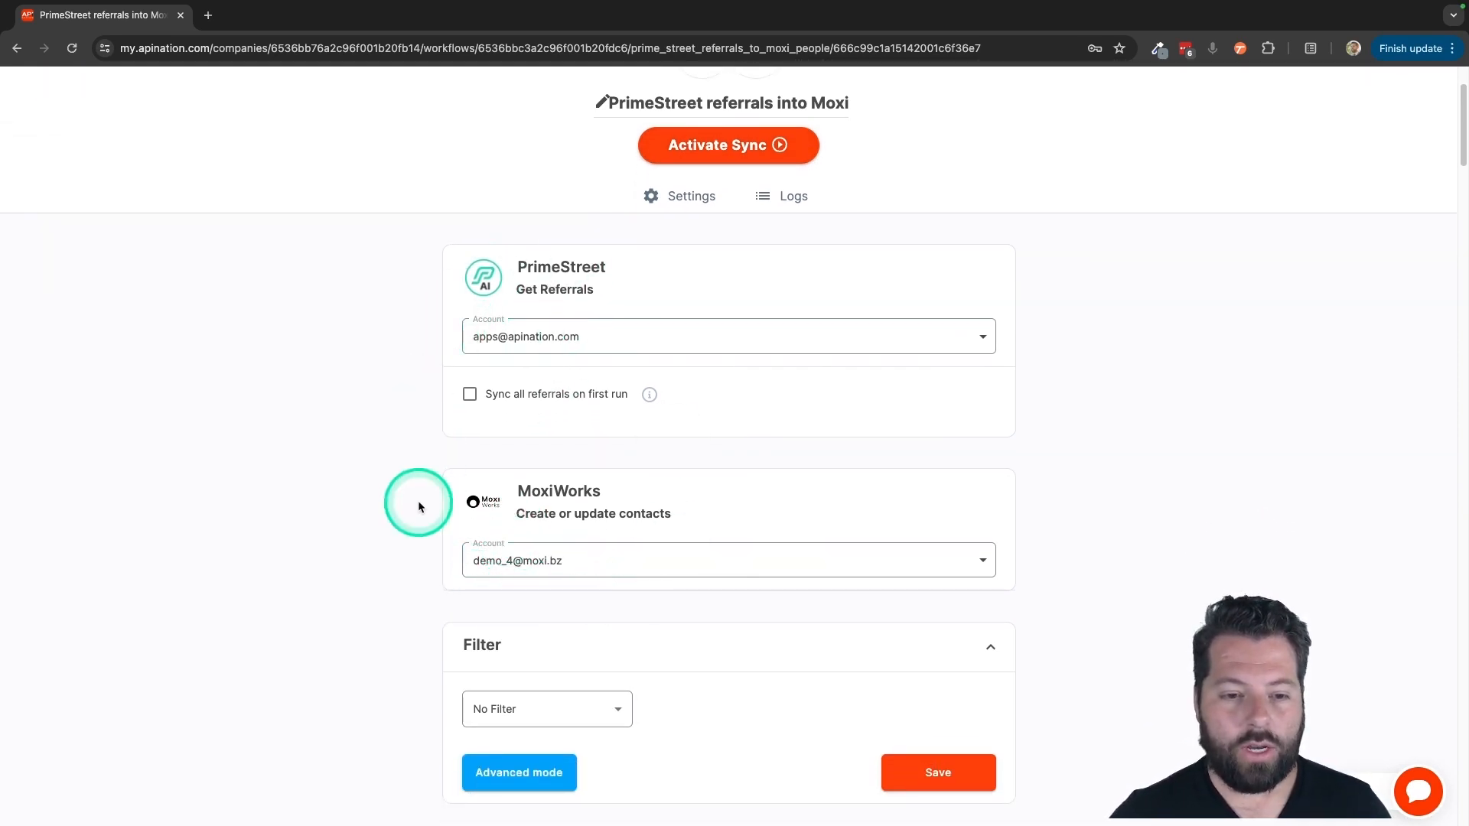
pyautogui.scroll(-2, 419, 505)
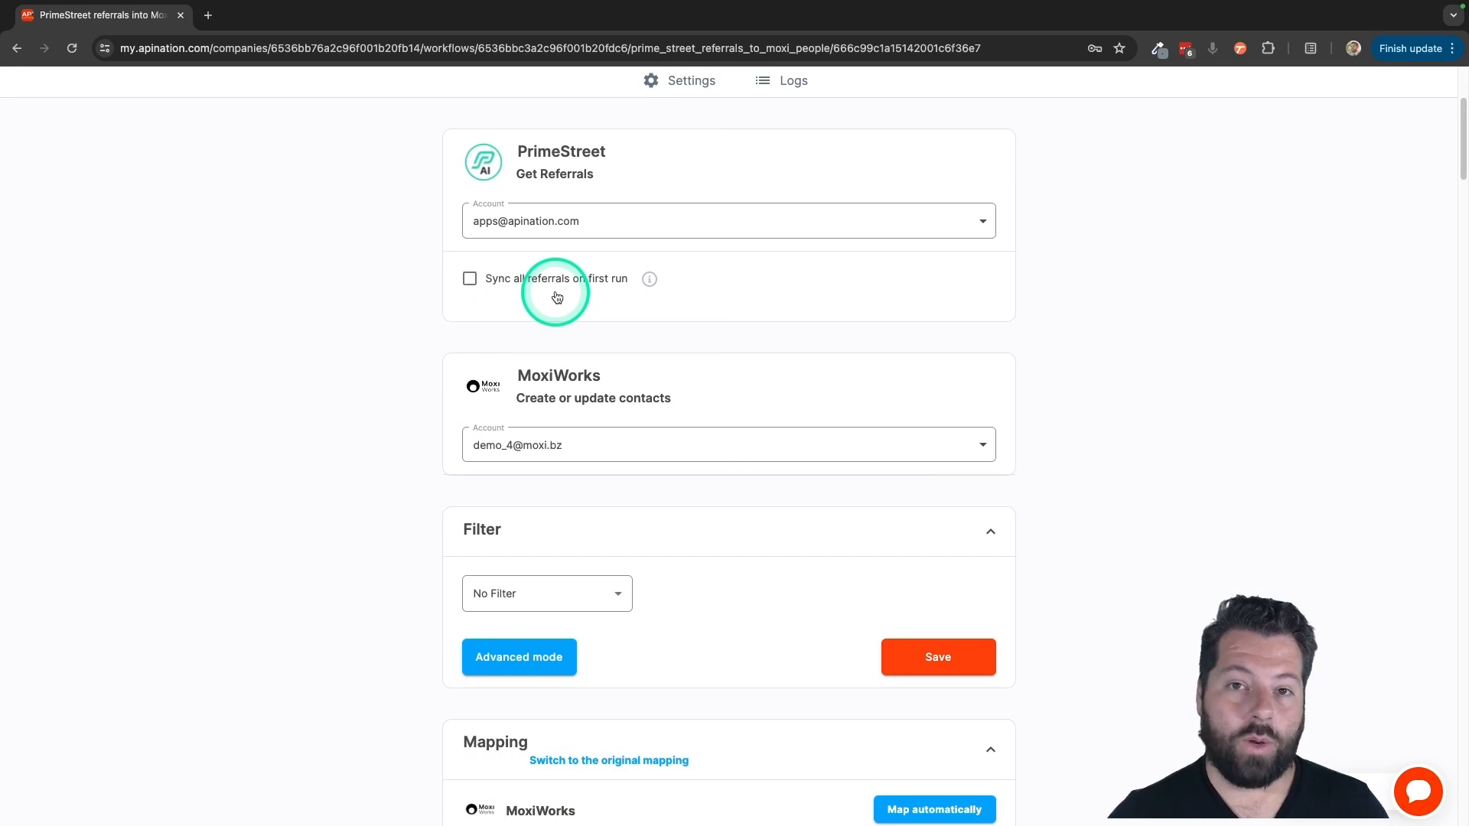
pyautogui.scroll(-4, 385, 572)
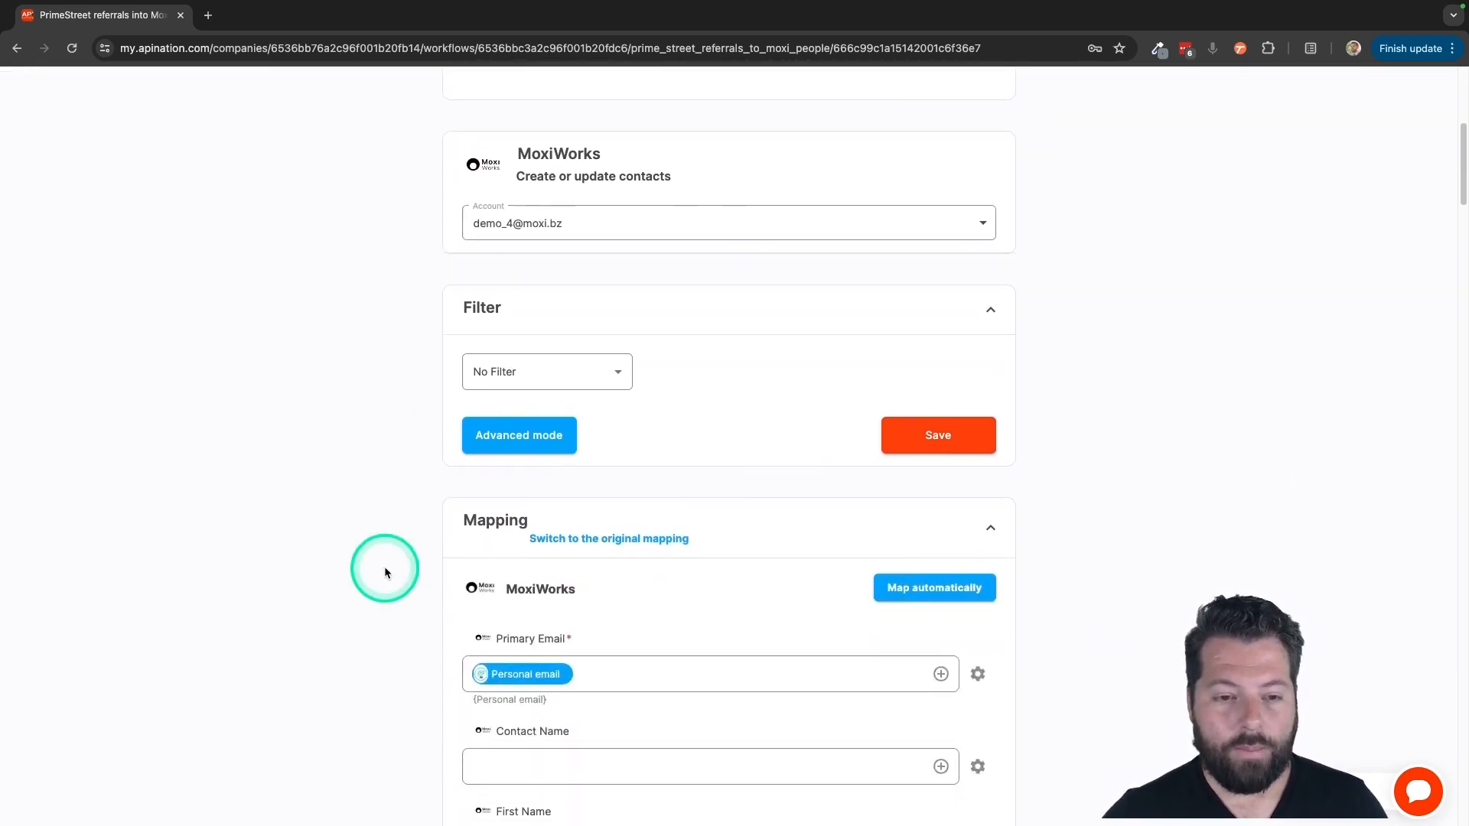
pyautogui.scroll(-1, 385, 572)
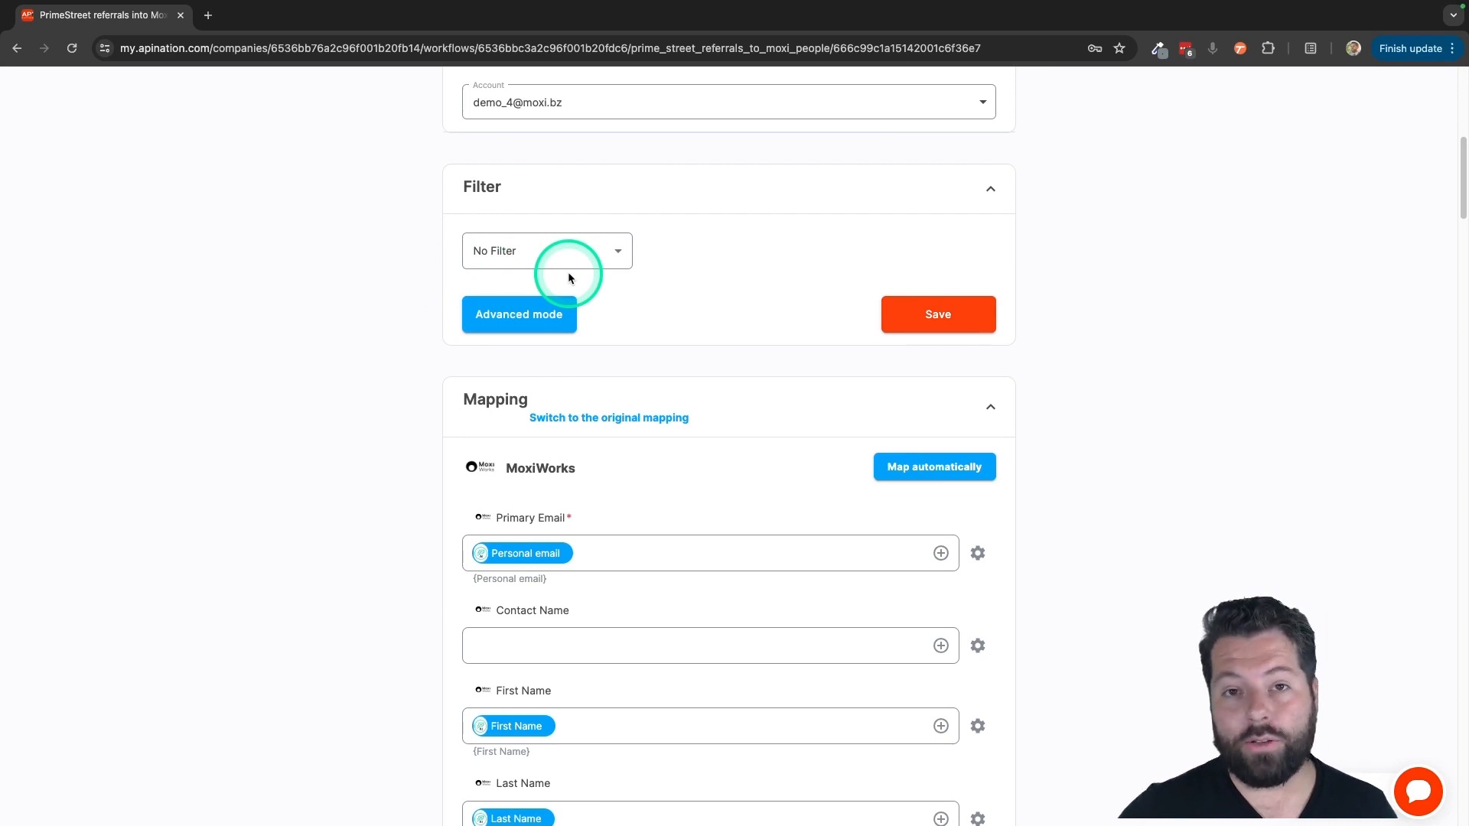
pyautogui.click(616, 256)
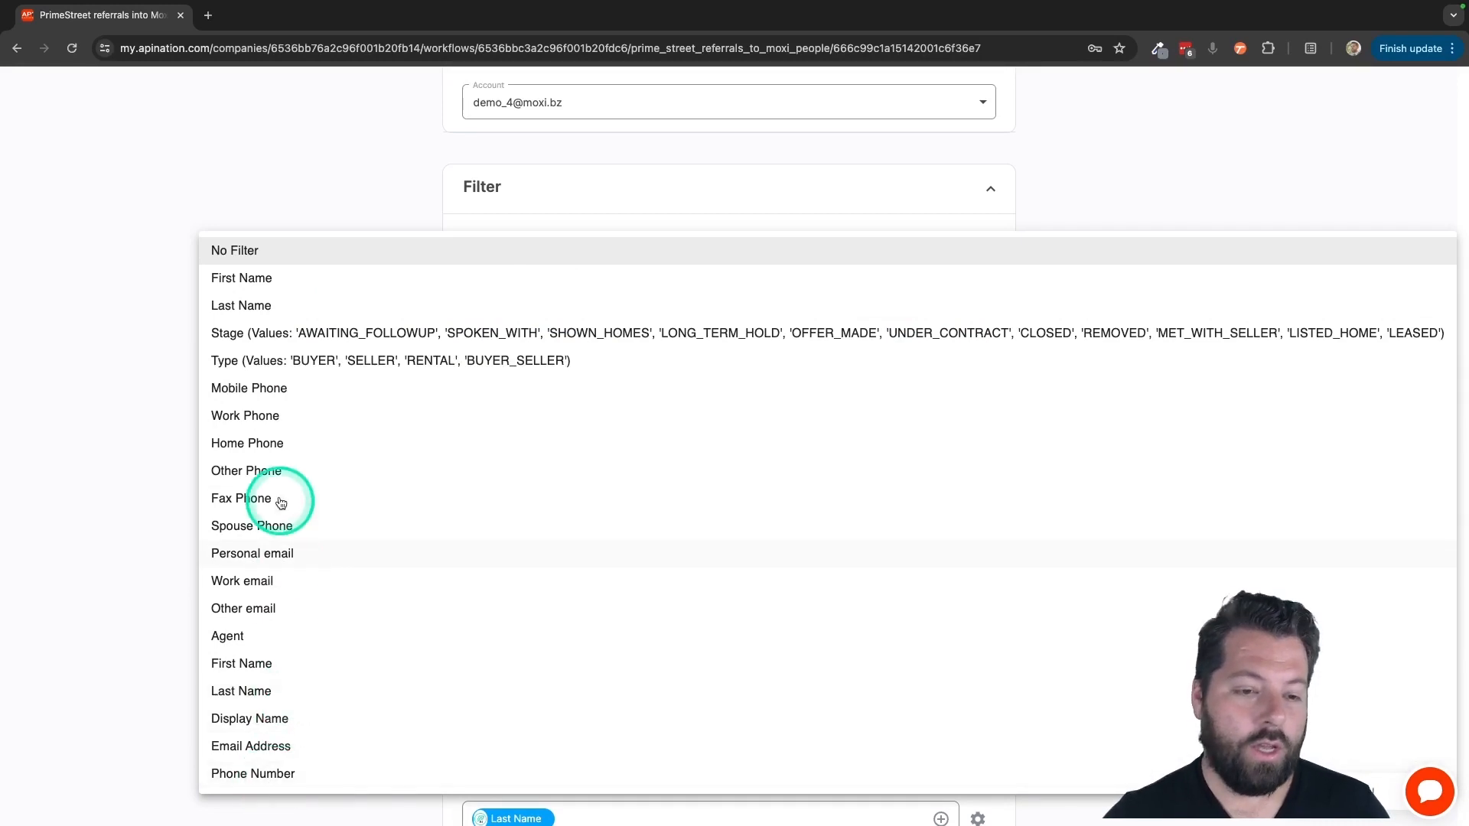
pyautogui.click(289, 362)
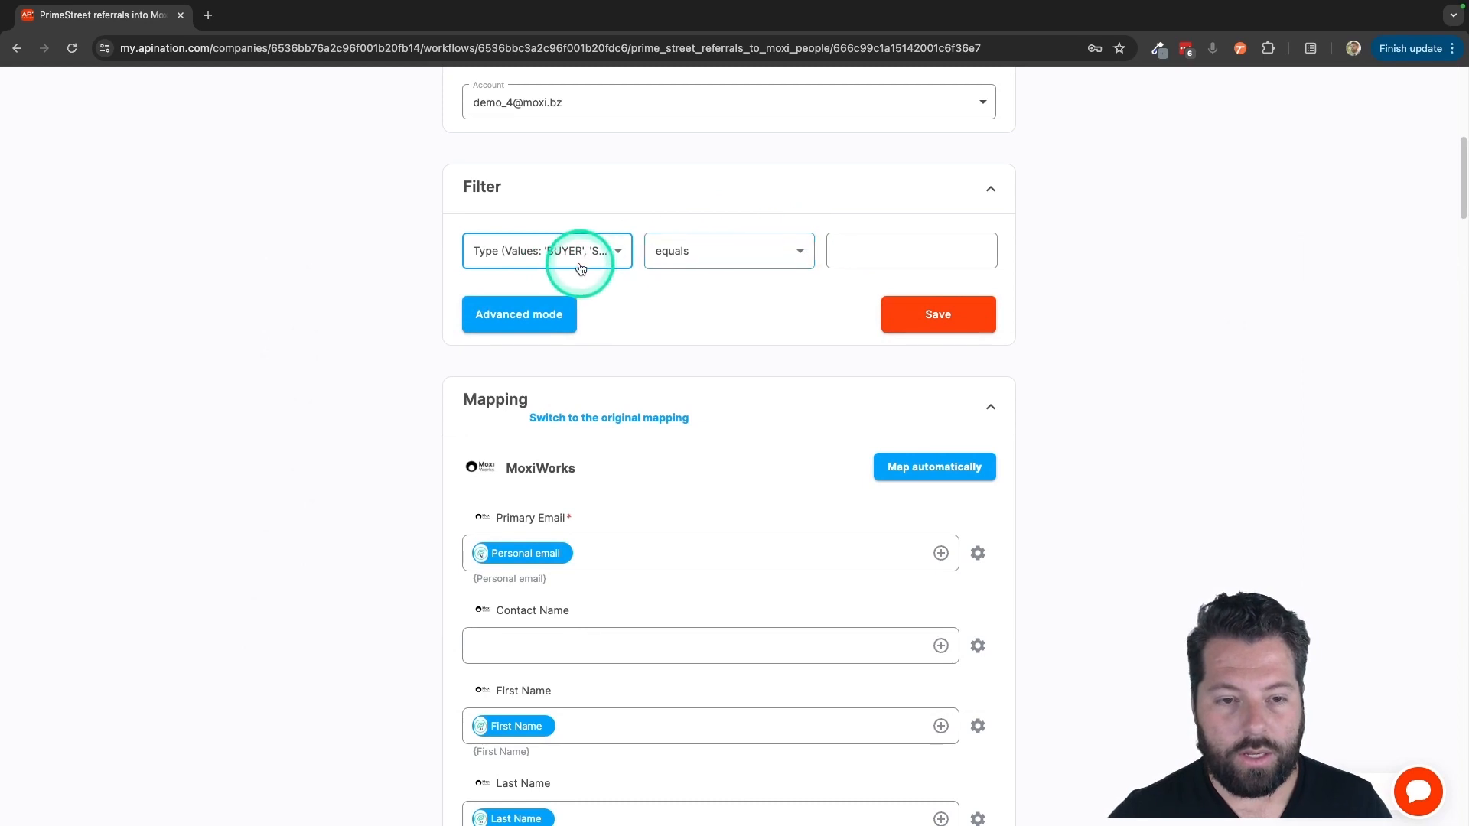
pyautogui.click(747, 248)
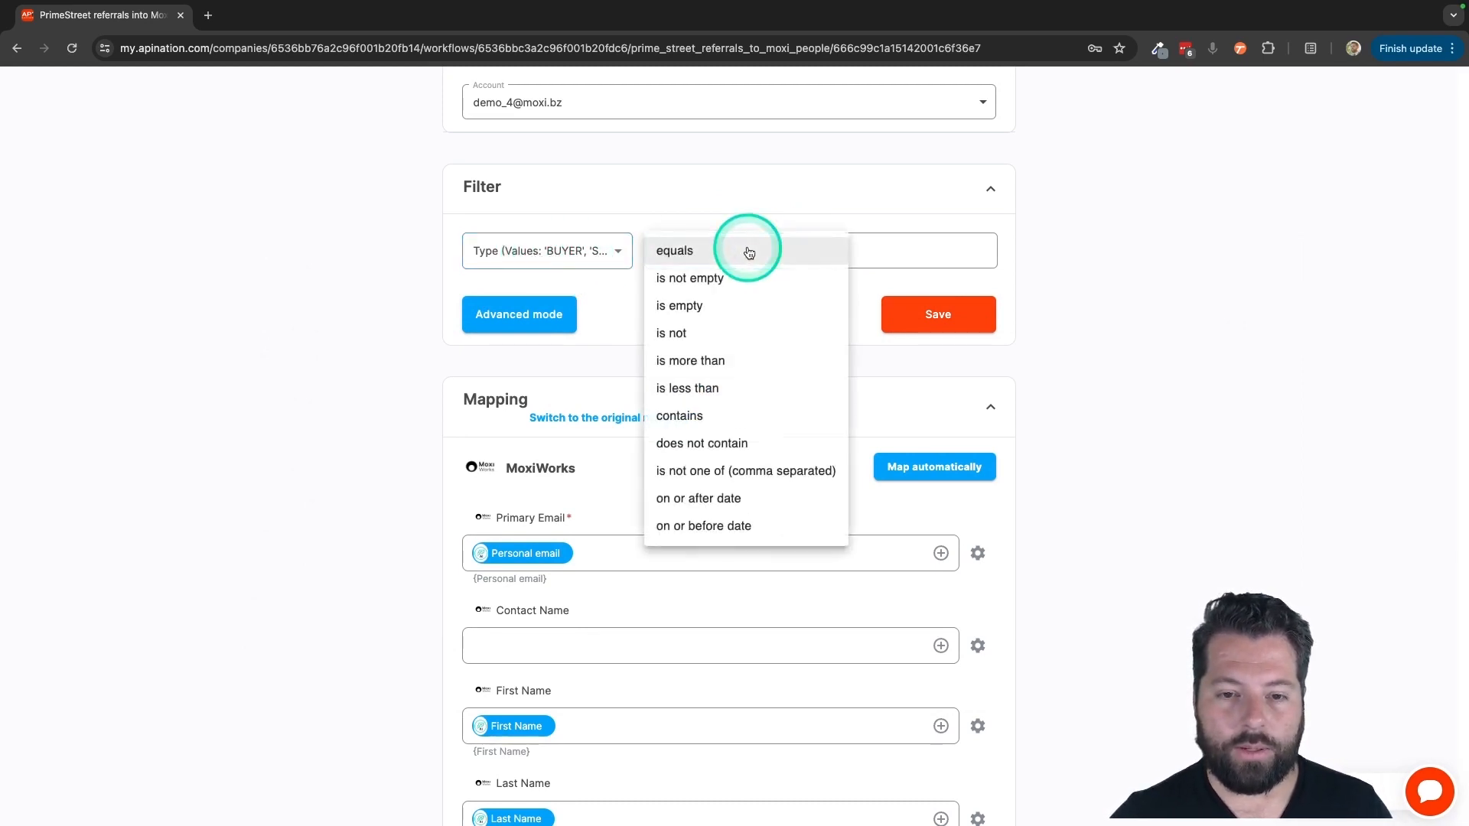
pyautogui.click(686, 414)
pyautogui.click(850, 246)
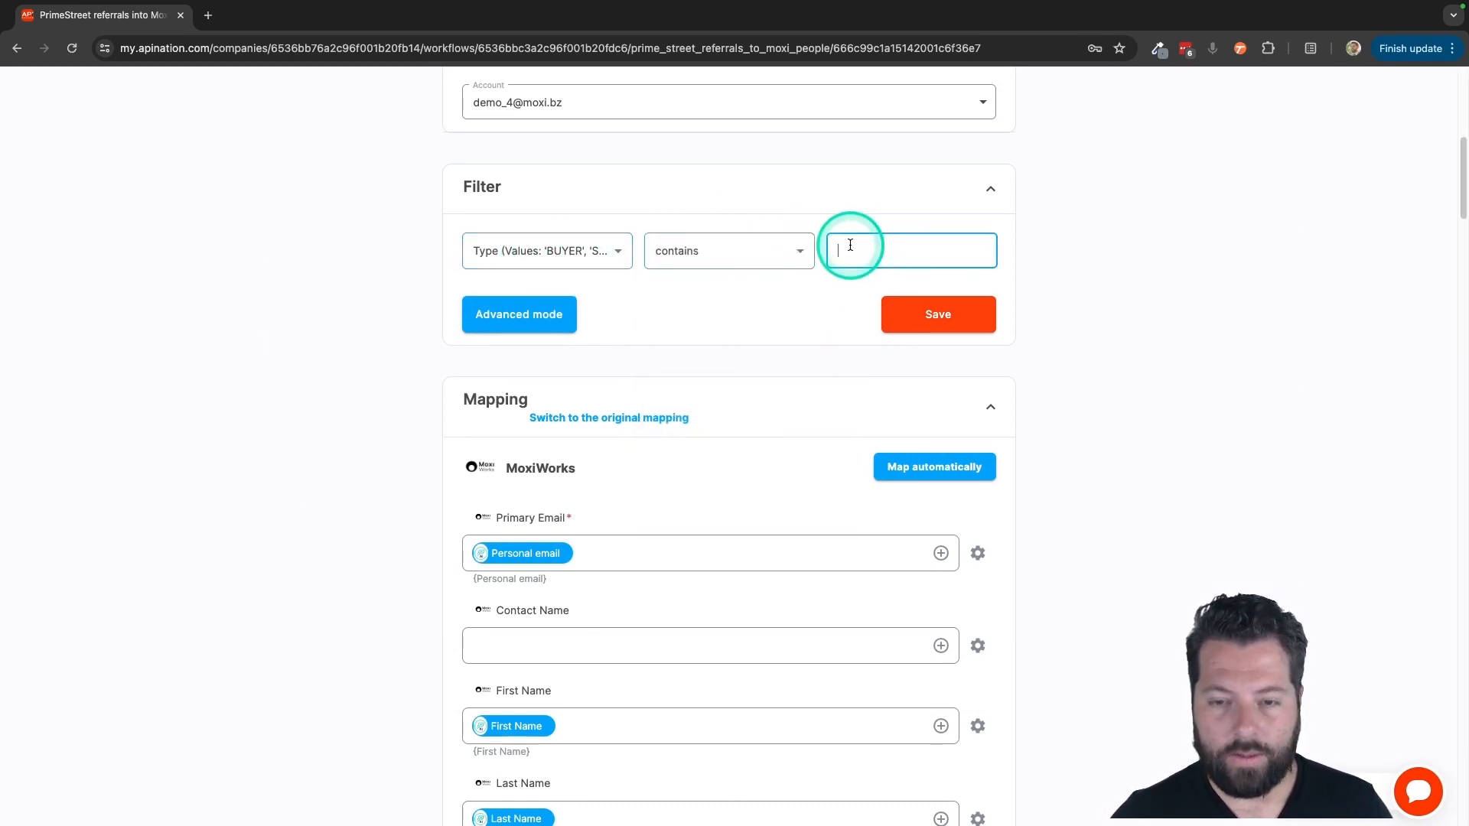
pyautogui.write('BUYER')
pyautogui.click(939, 313)
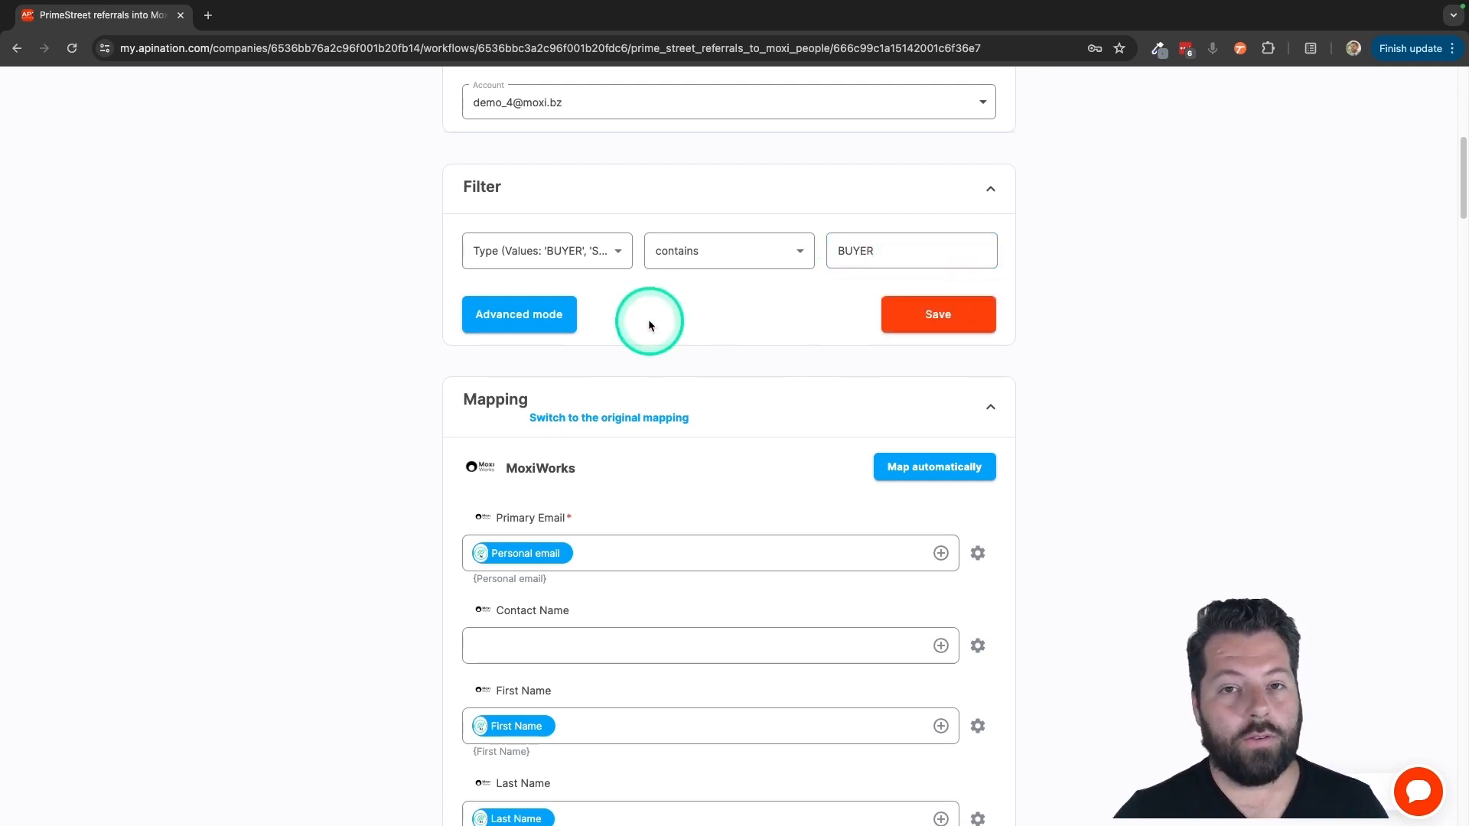
# Switch the sync's filter to advanced mode
pyautogui.click(558, 257)
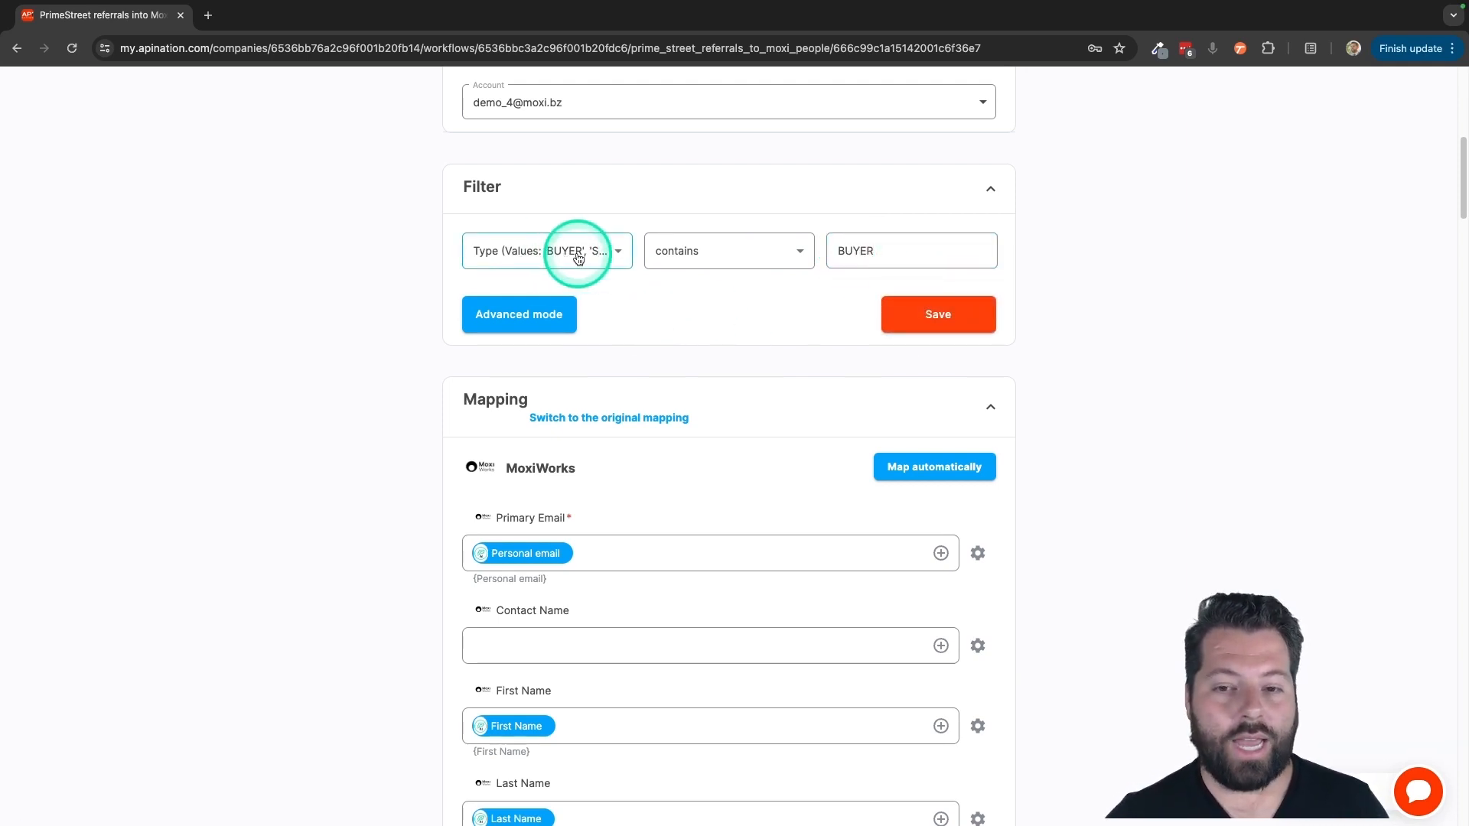
pyautogui.click(535, 314)
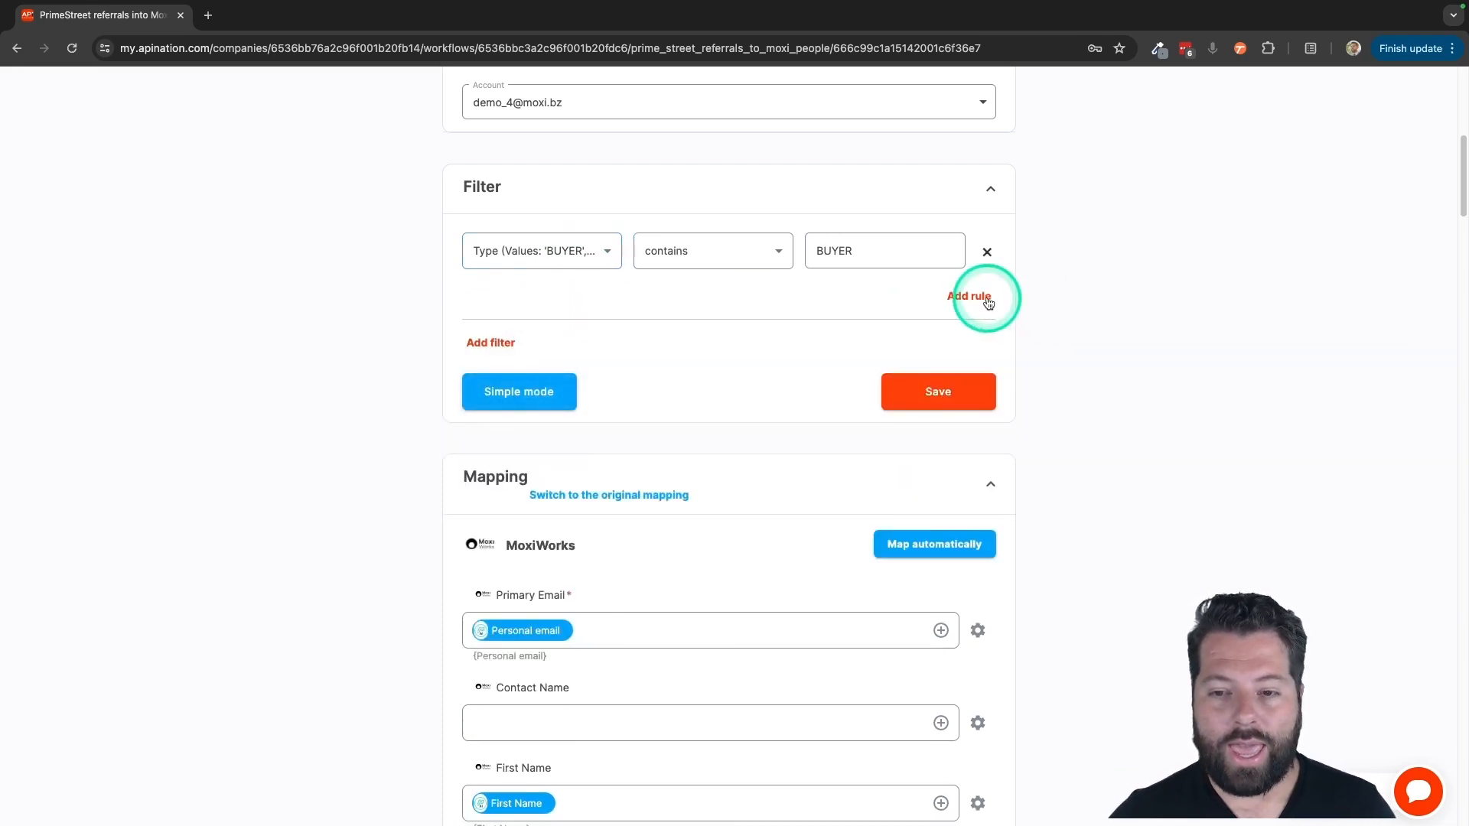
# Try adding an Or rule on Type to the BUYER filter, and remove that rule again
pyautogui.click(984, 295)
pyautogui.click(732, 308)
pyautogui.click(566, 335)
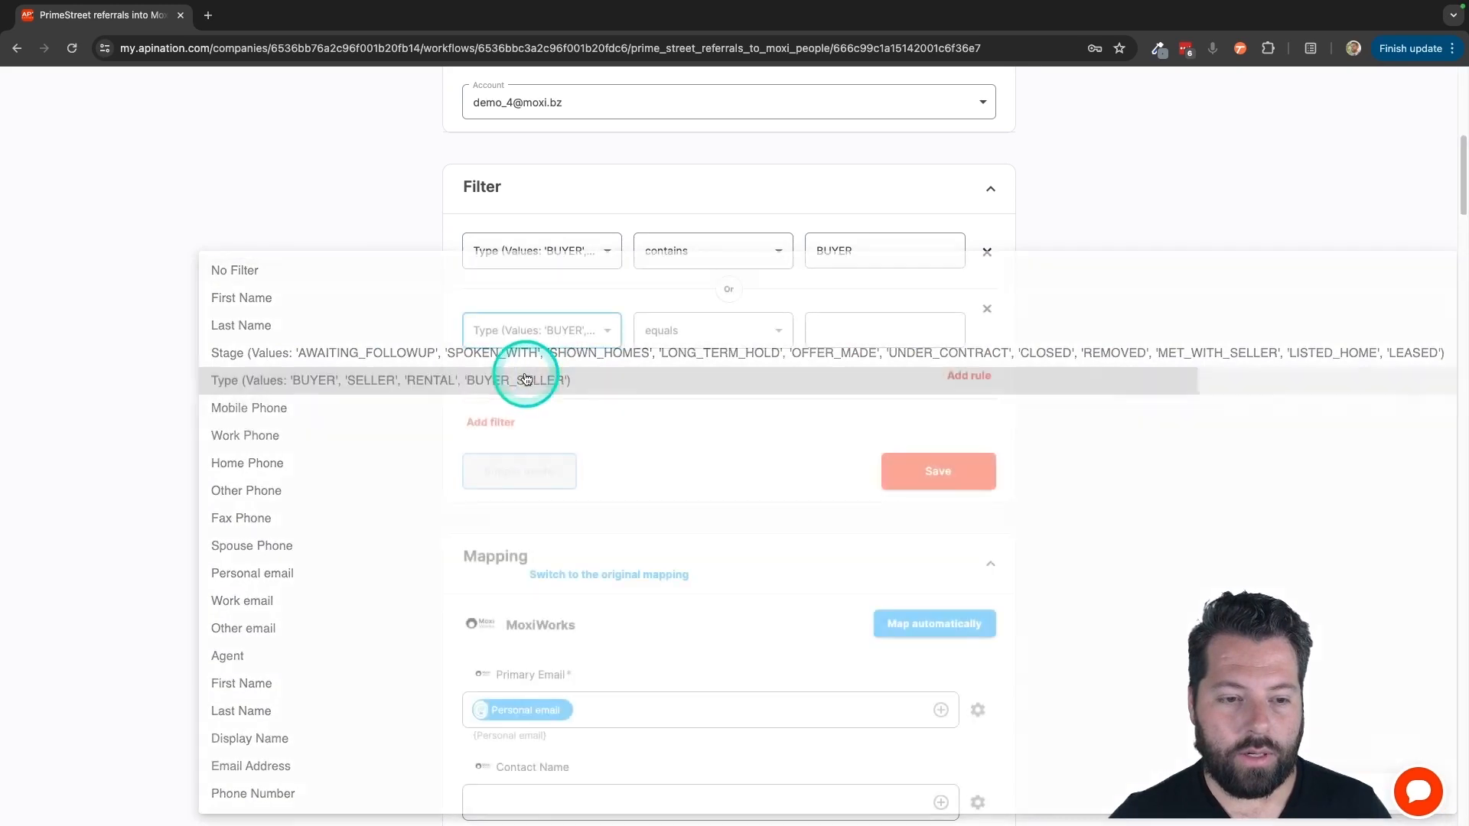
pyautogui.click(528, 380)
pyautogui.click(987, 310)
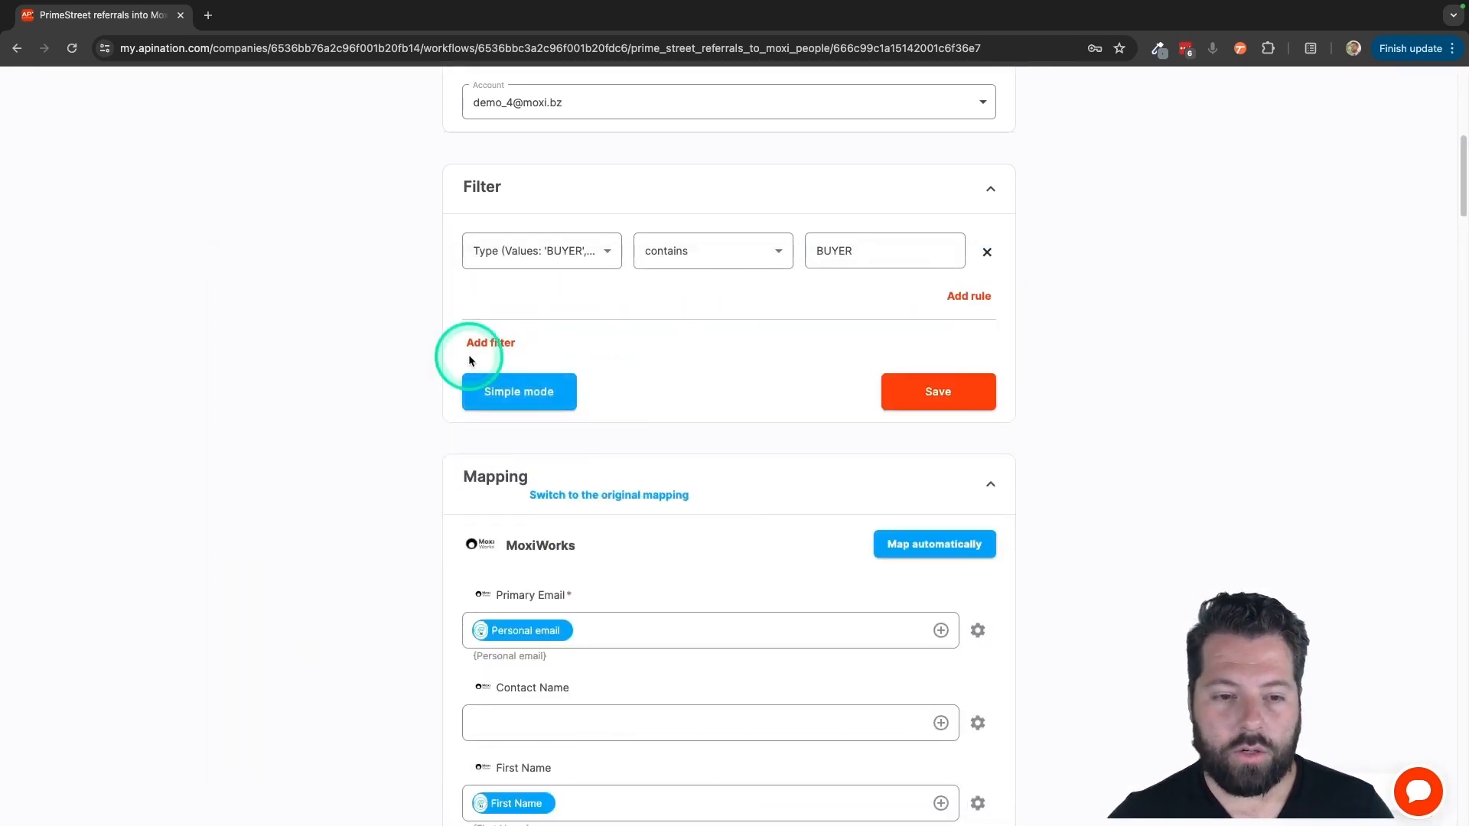
# Try adding a second And filter requiring that Personal email is not empty, and remove that filter again
pyautogui.click(486, 346)
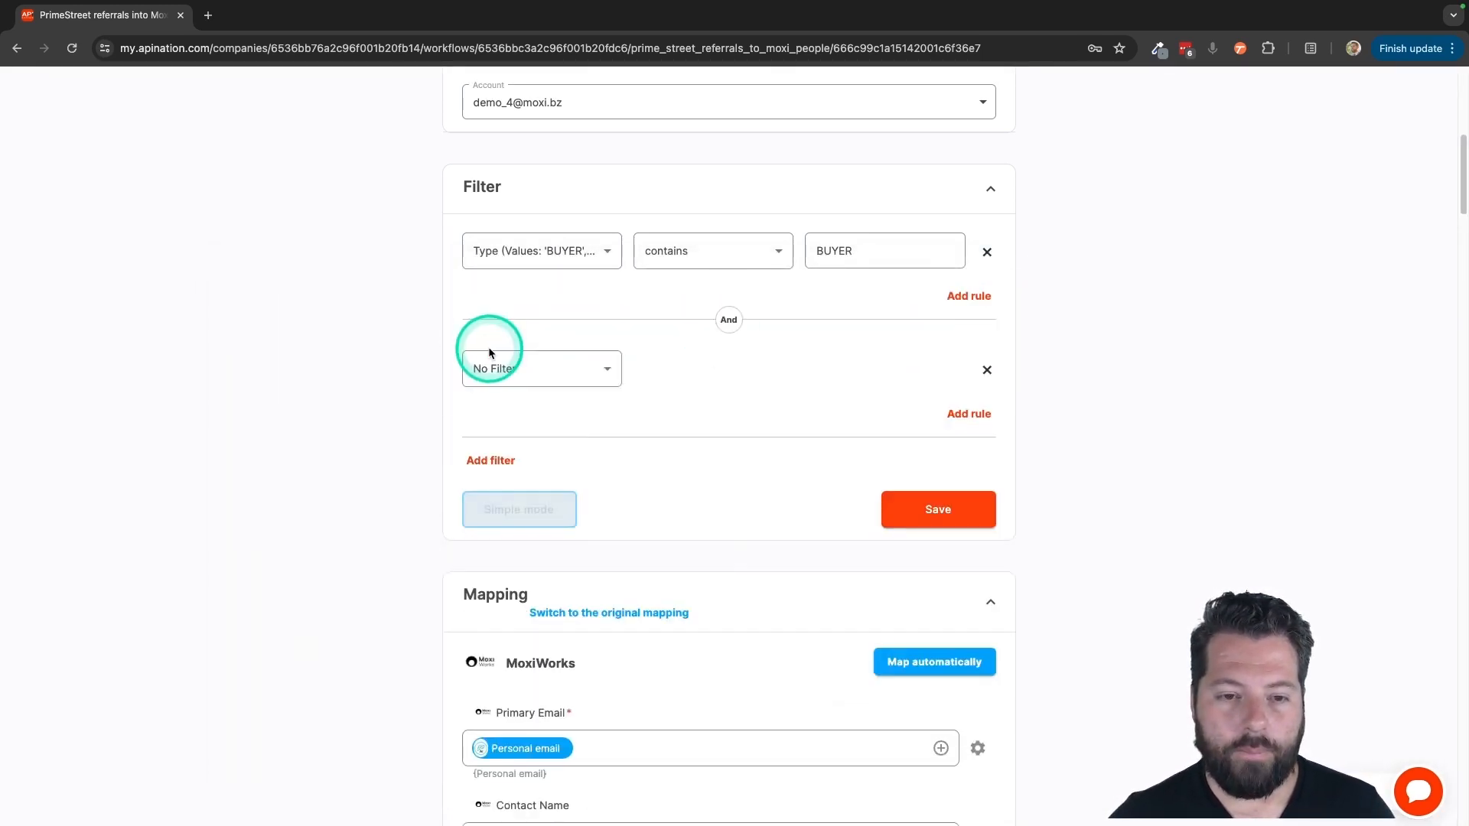
pyautogui.click(599, 377)
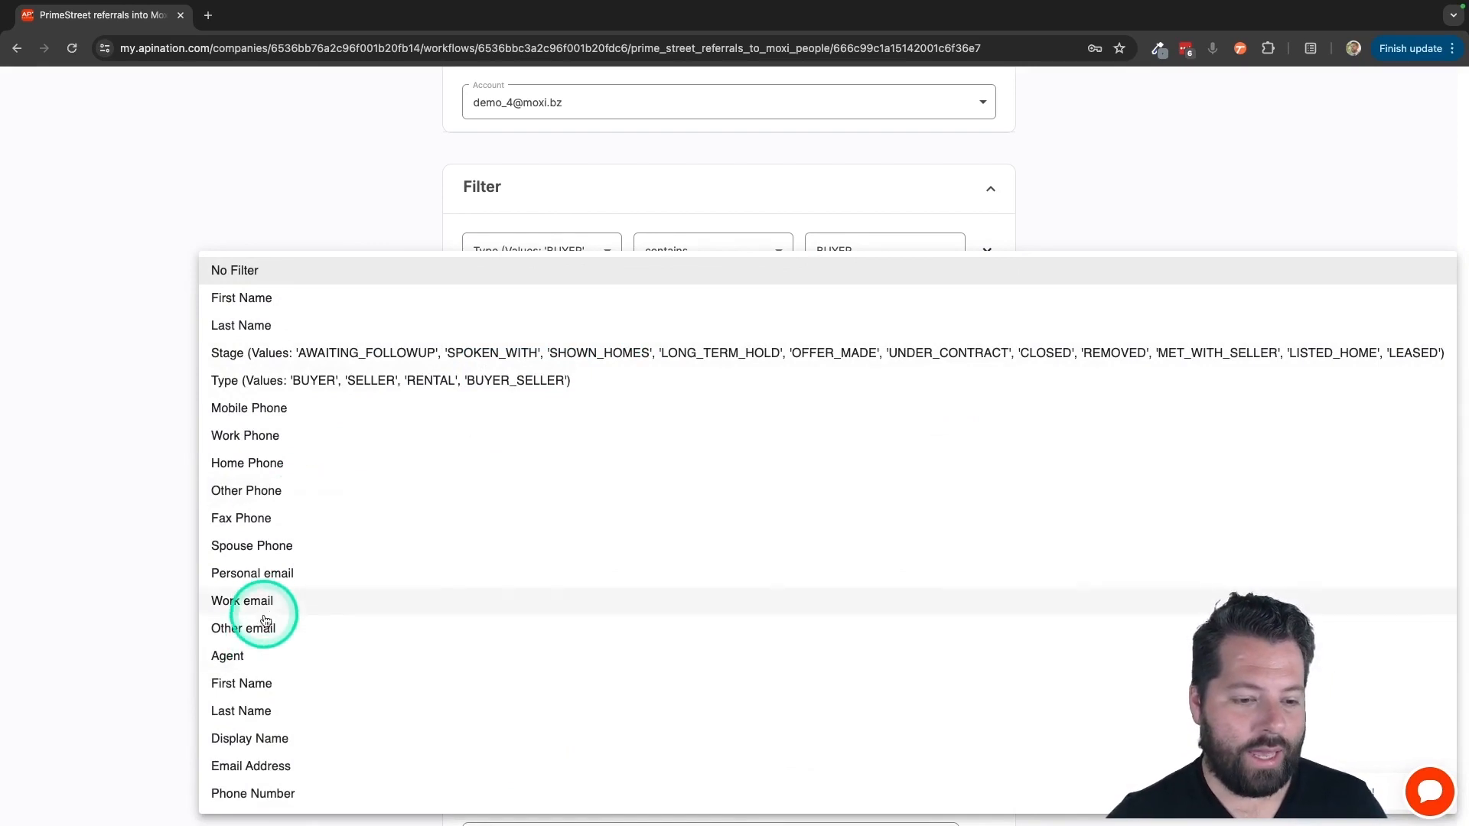
pyautogui.click(264, 574)
pyautogui.click(702, 373)
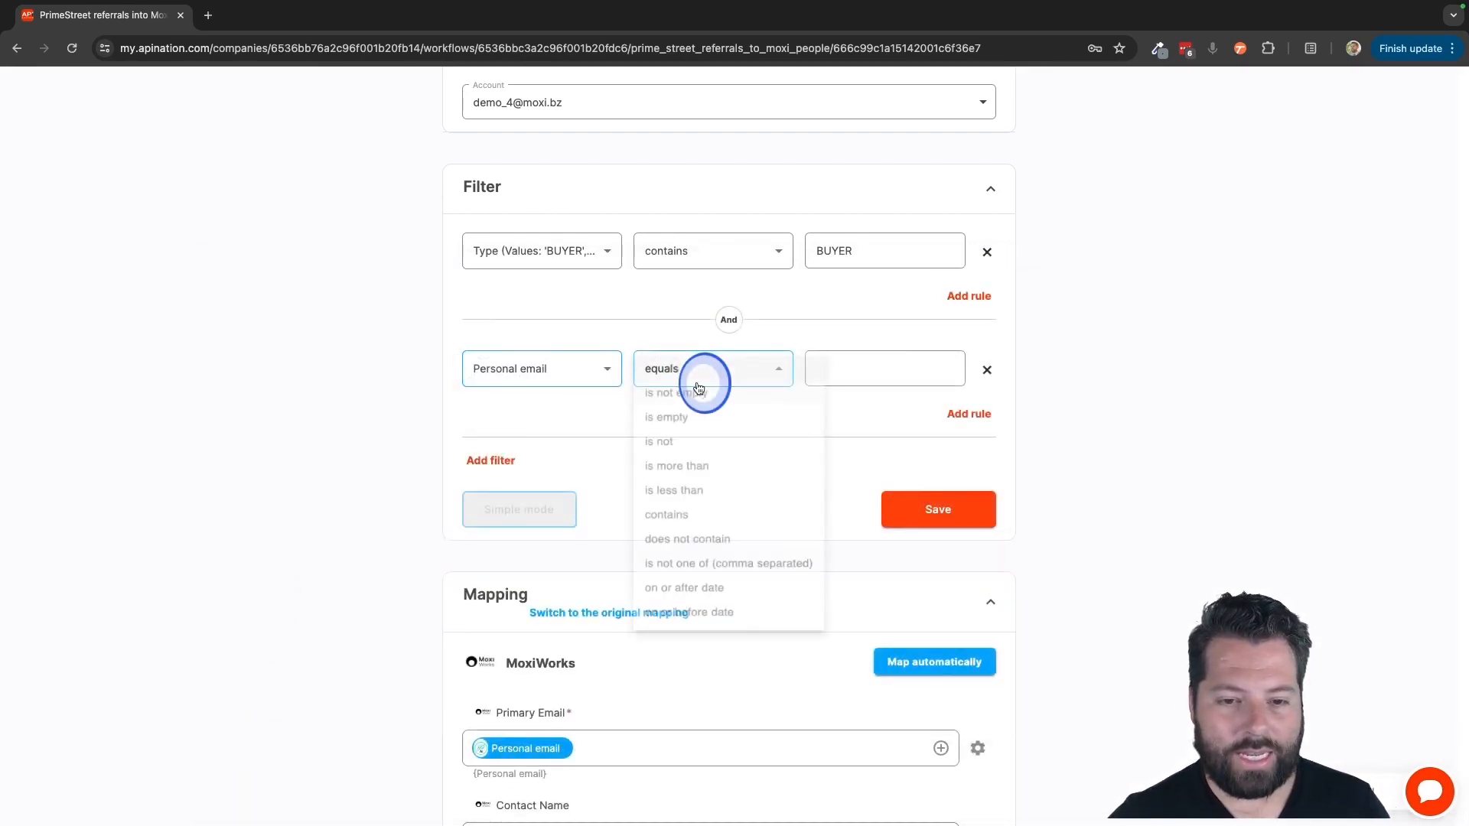
pyautogui.click(702, 398)
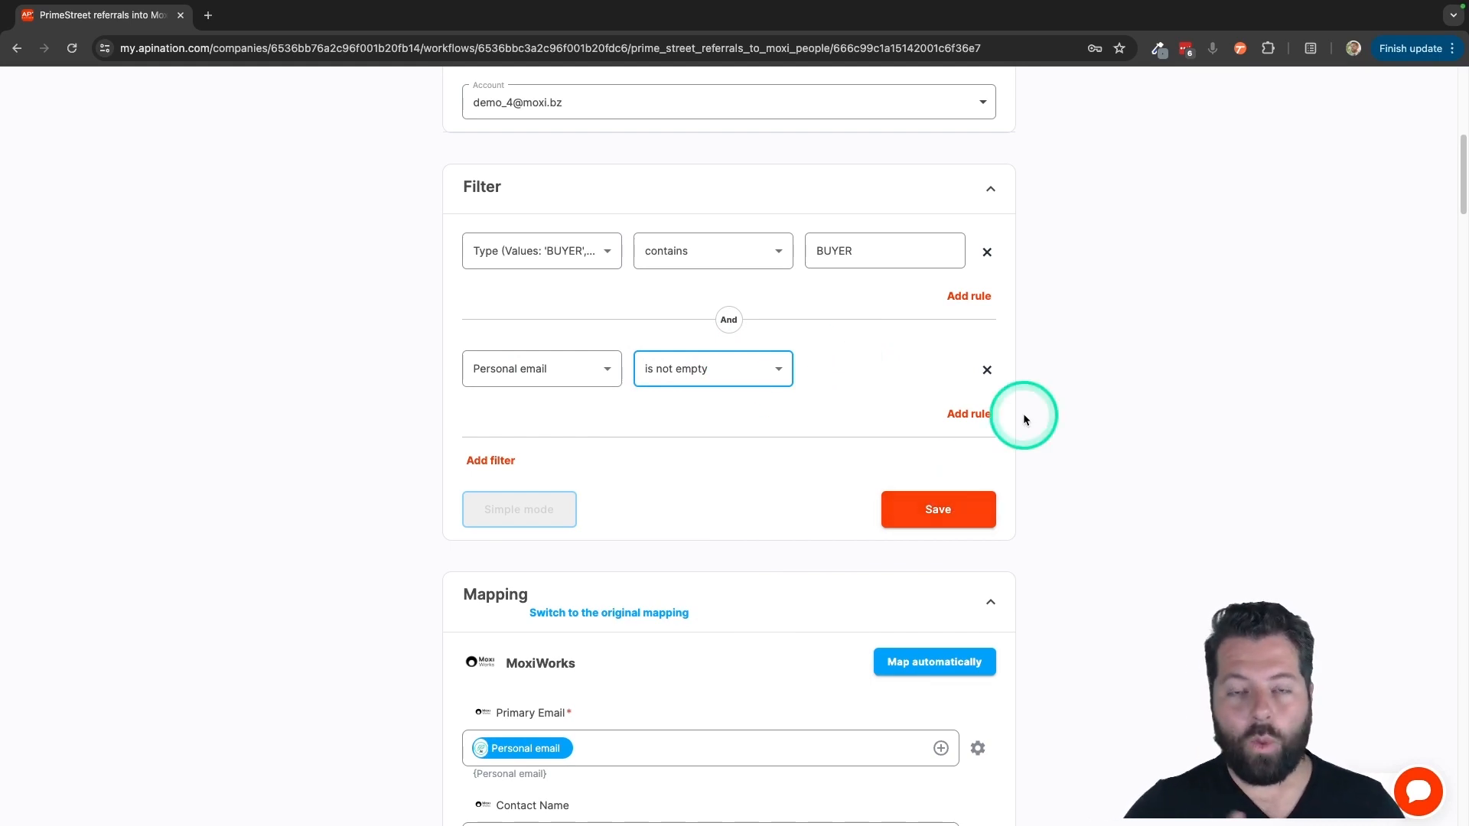
pyautogui.click(987, 370)
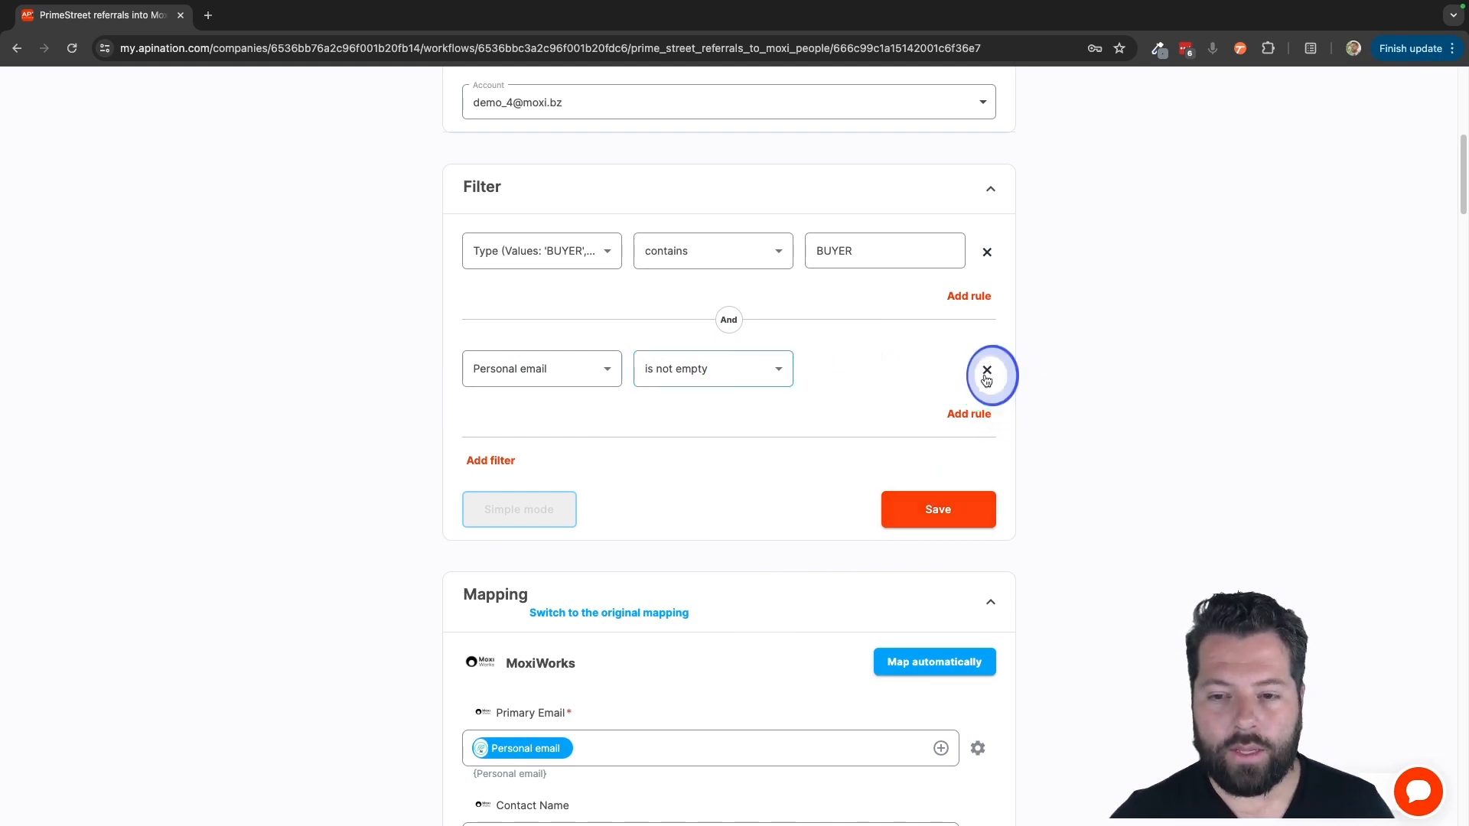
# Try changing the filter to Agent contains the agent's surname, and save it
pyautogui.click(605, 254)
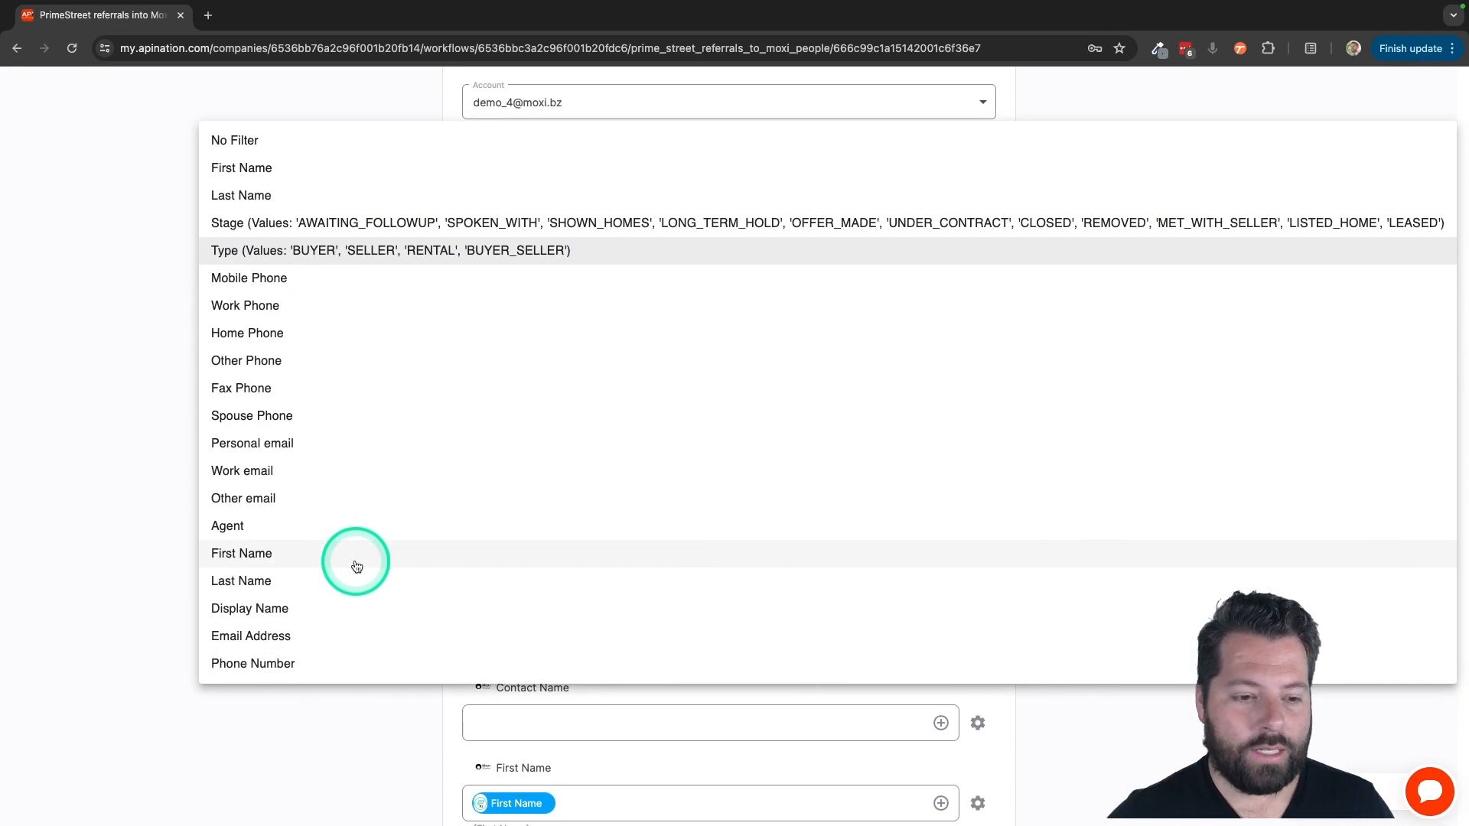
pyautogui.click(262, 525)
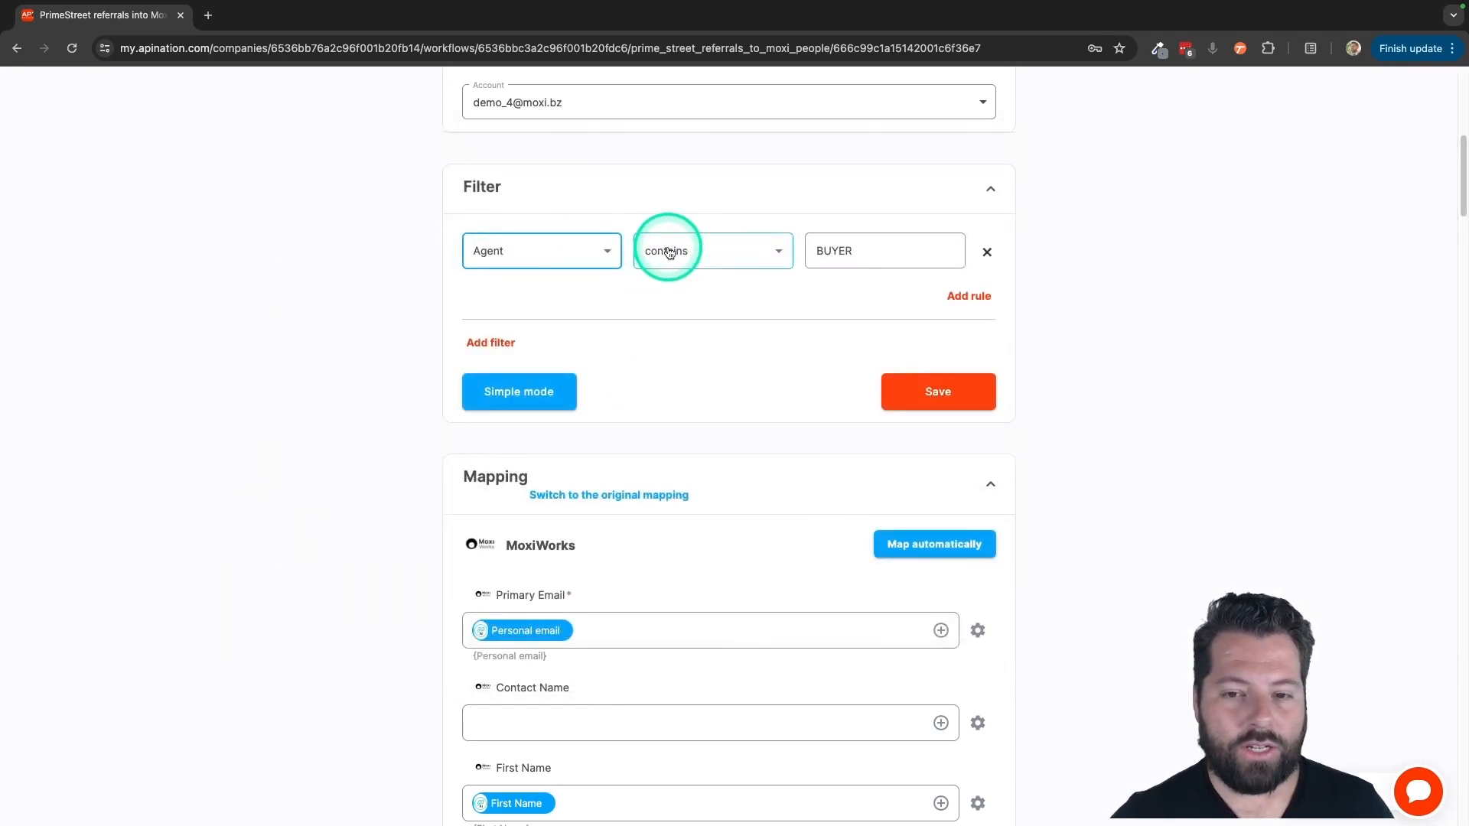
pyautogui.doubleClick(849, 249)
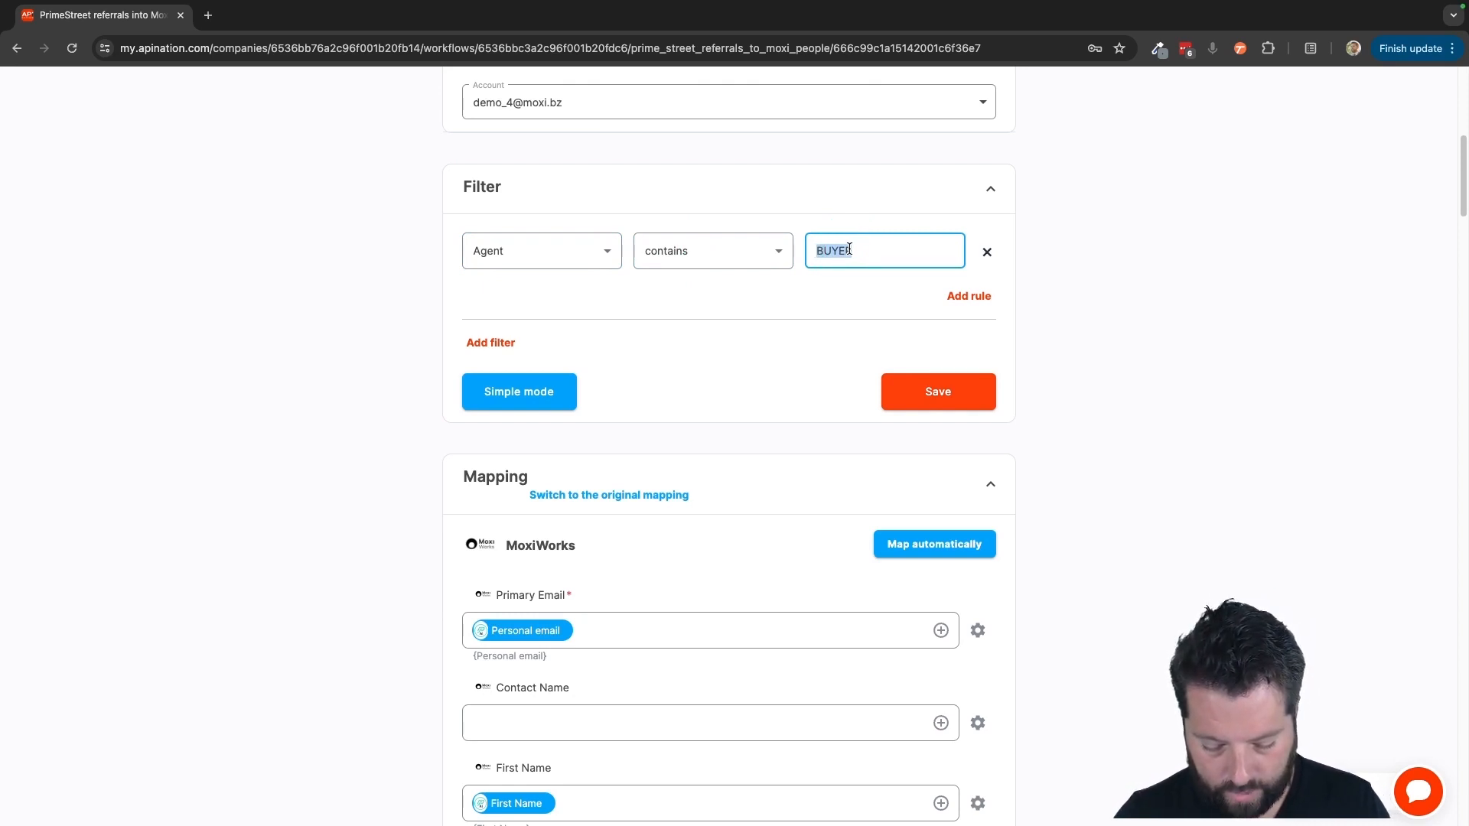
pyautogui.click(955, 391)
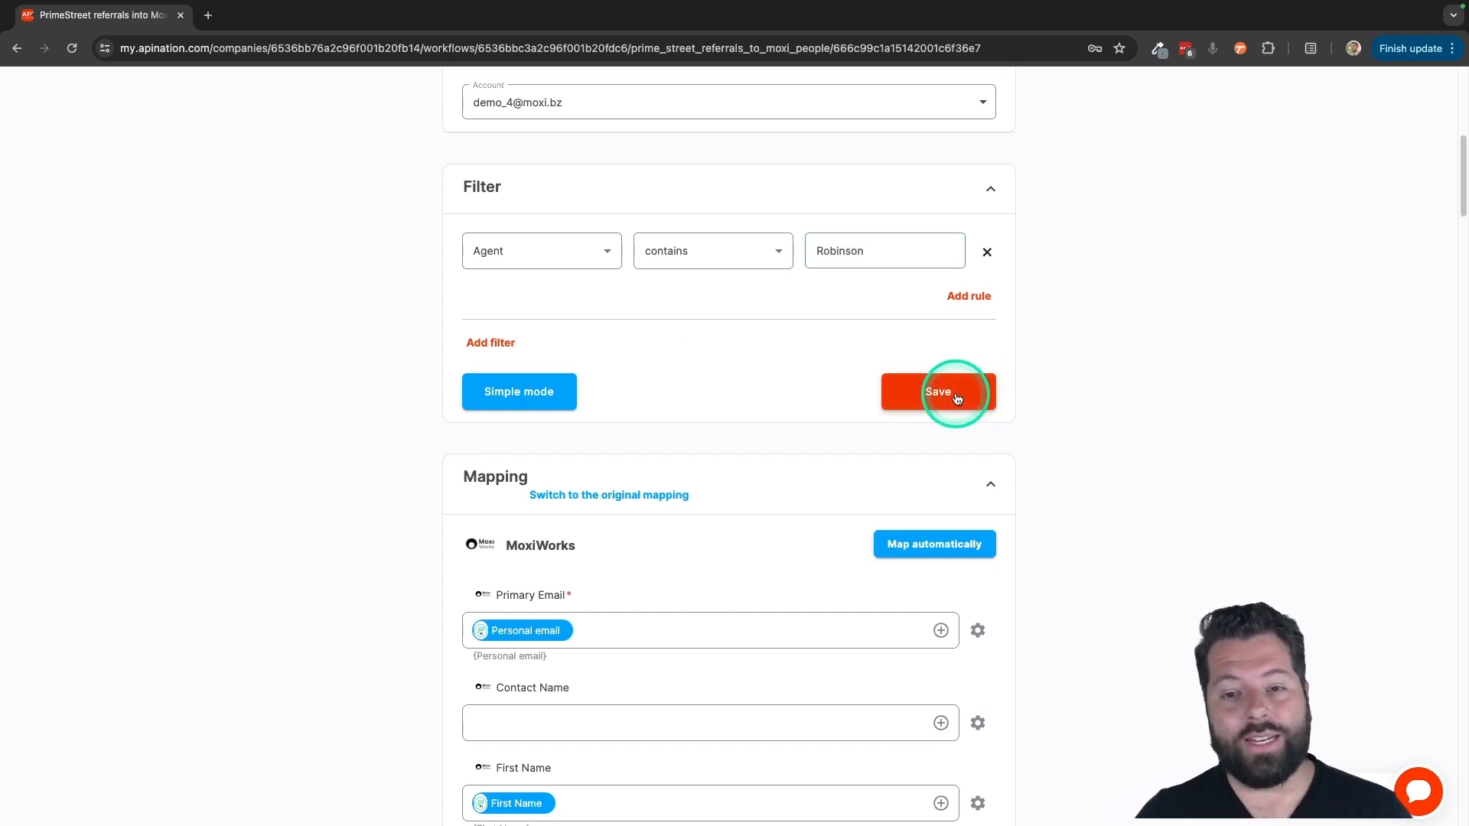
# Reset the sync's filter to No Filter and save it
pyautogui.scroll(3, 848, 191)
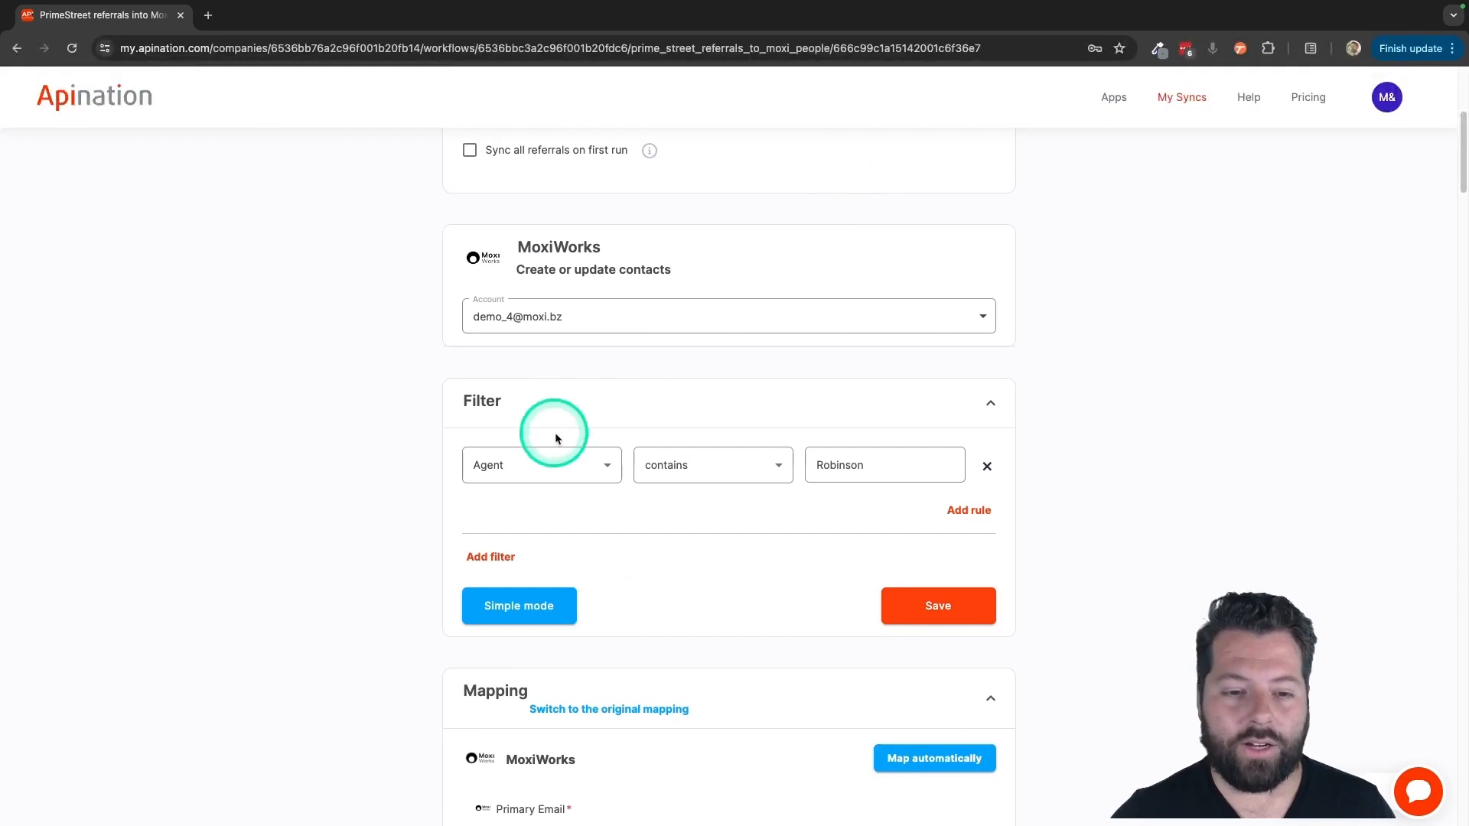
pyautogui.click(607, 464)
pyautogui.click(270, 100)
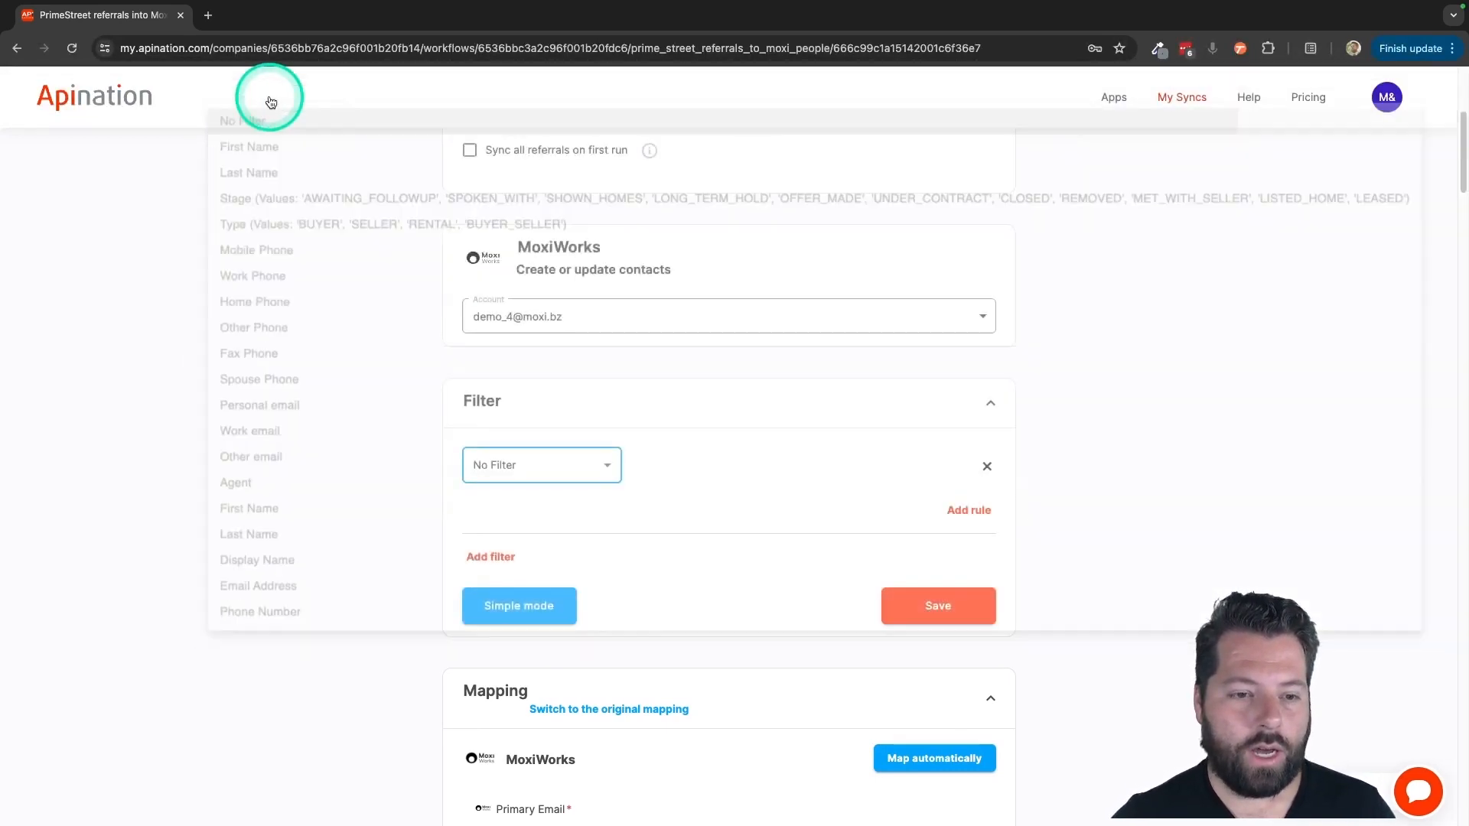
pyautogui.scroll(-1, 420, 503)
pyautogui.click(954, 505)
# Examine the MoxiWorks field mapping, including the field priority order for Agent's Email and Primary Phone Number
pyautogui.scroll(-6, 322, 516)
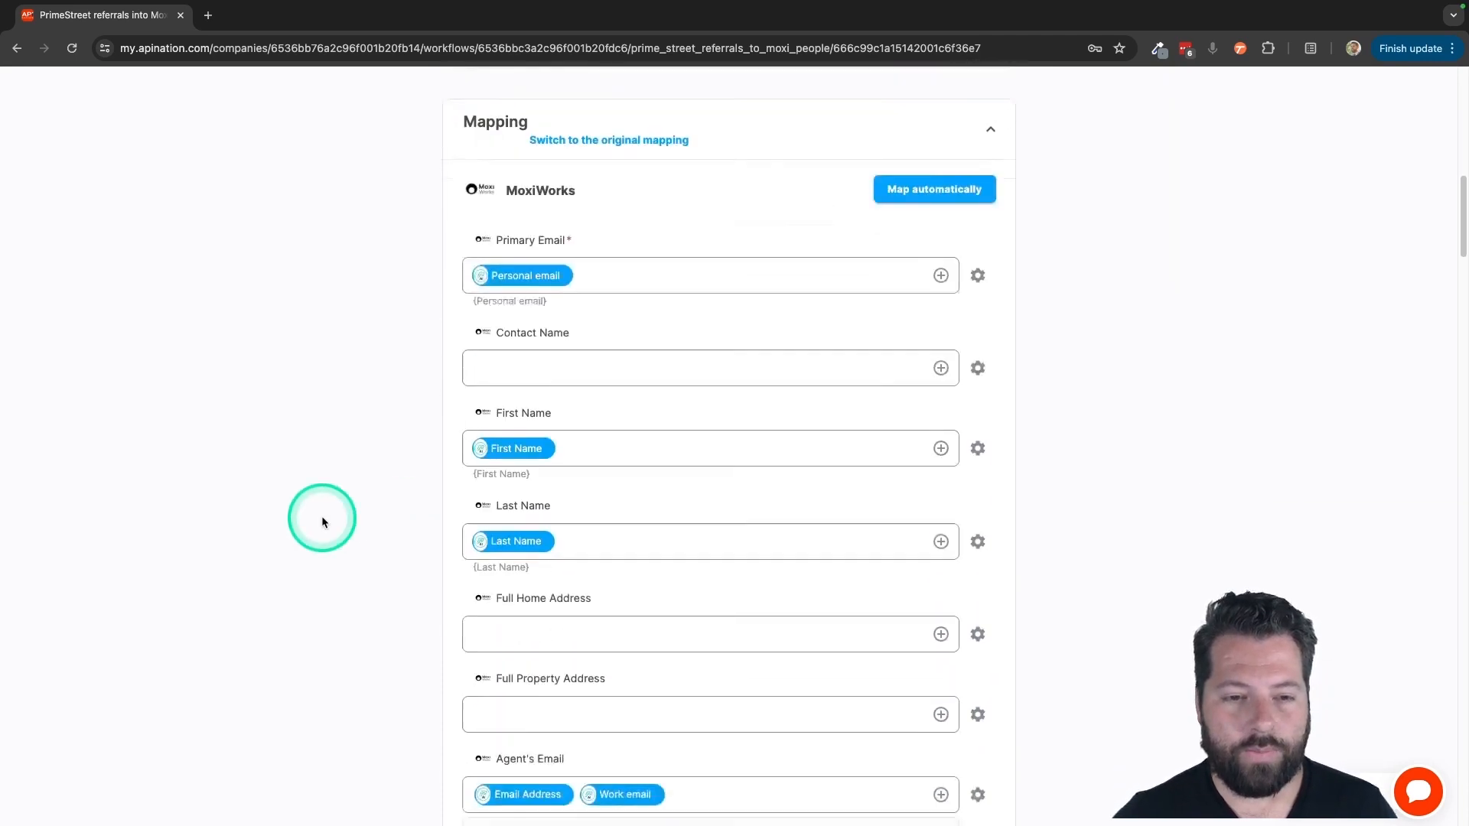
pyautogui.scroll(-1, 459, 451)
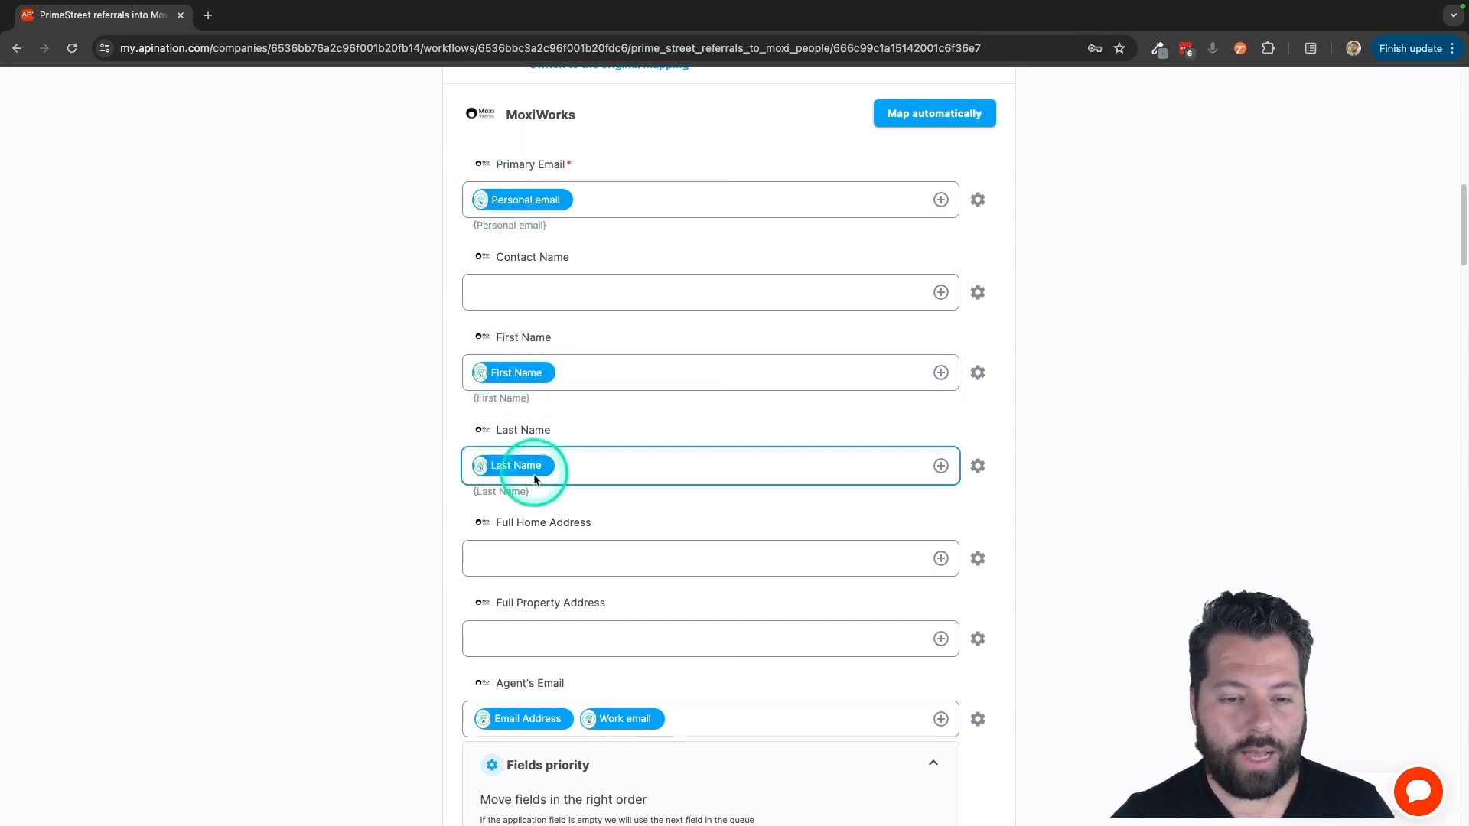
pyautogui.scroll(-4, 534, 482)
pyautogui.scroll(-5, 535, 489)
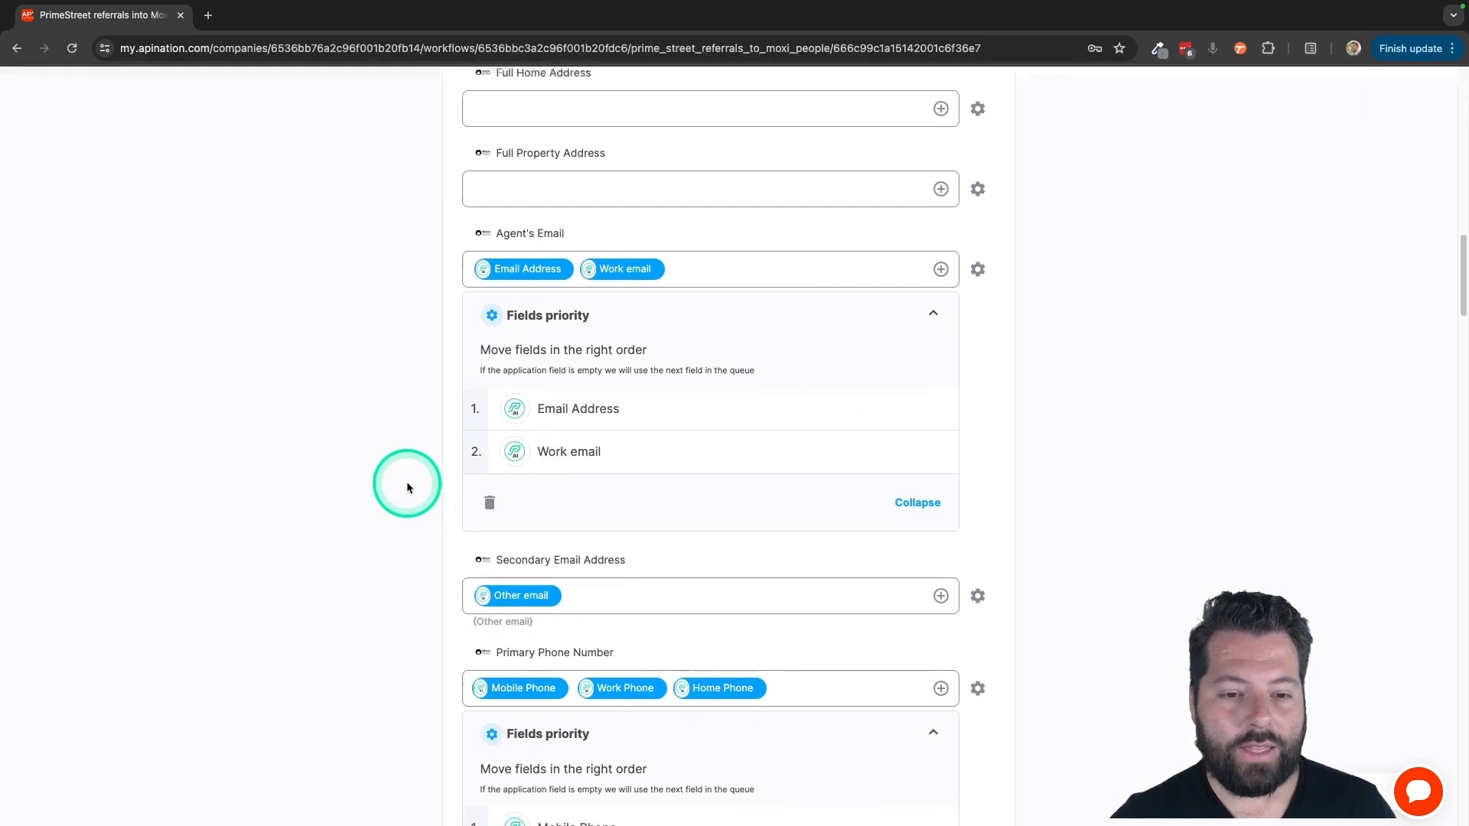
pyautogui.scroll(1, 407, 487)
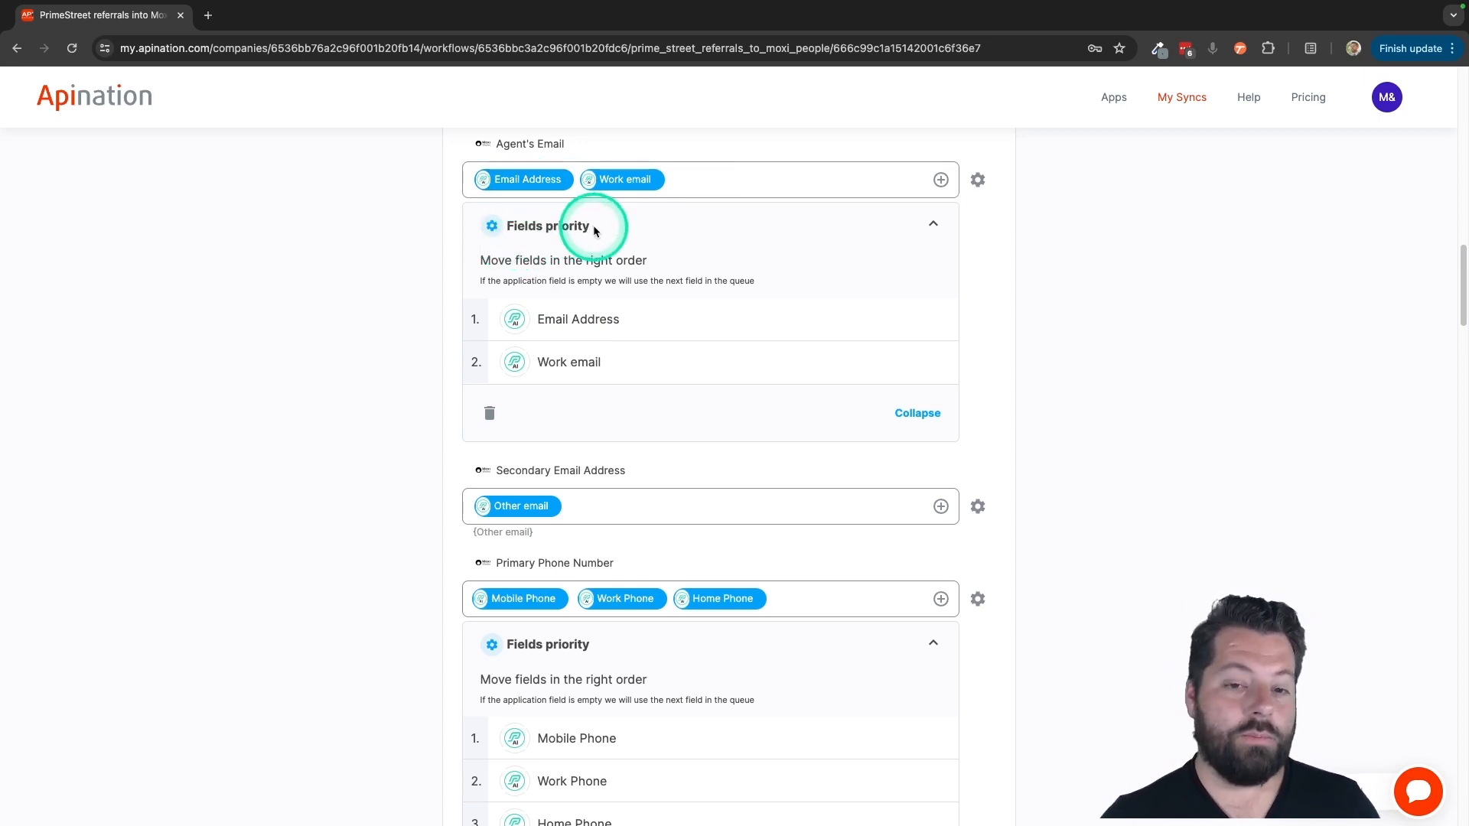
pyautogui.click(534, 186)
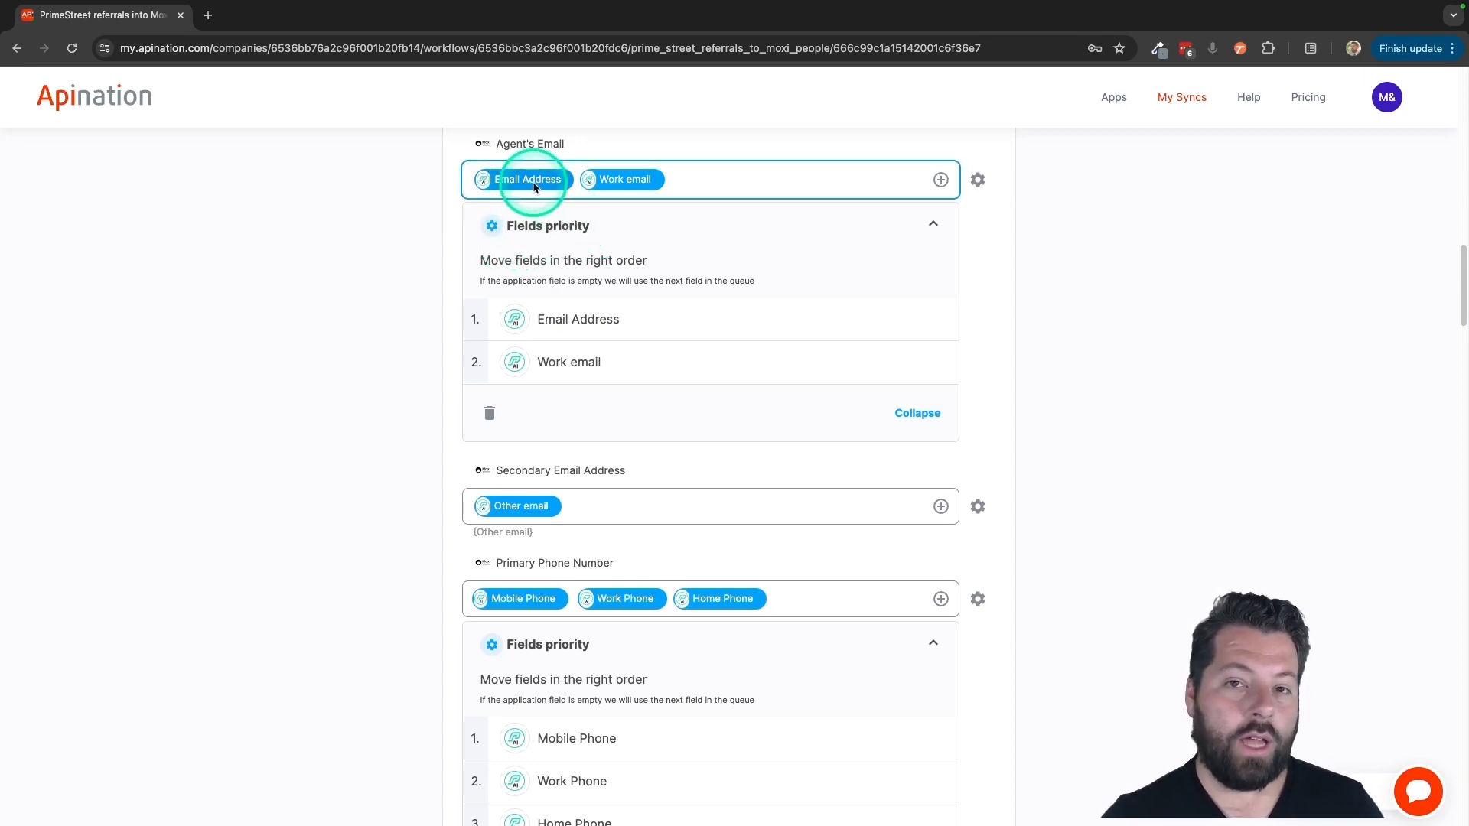
pyautogui.click(547, 315)
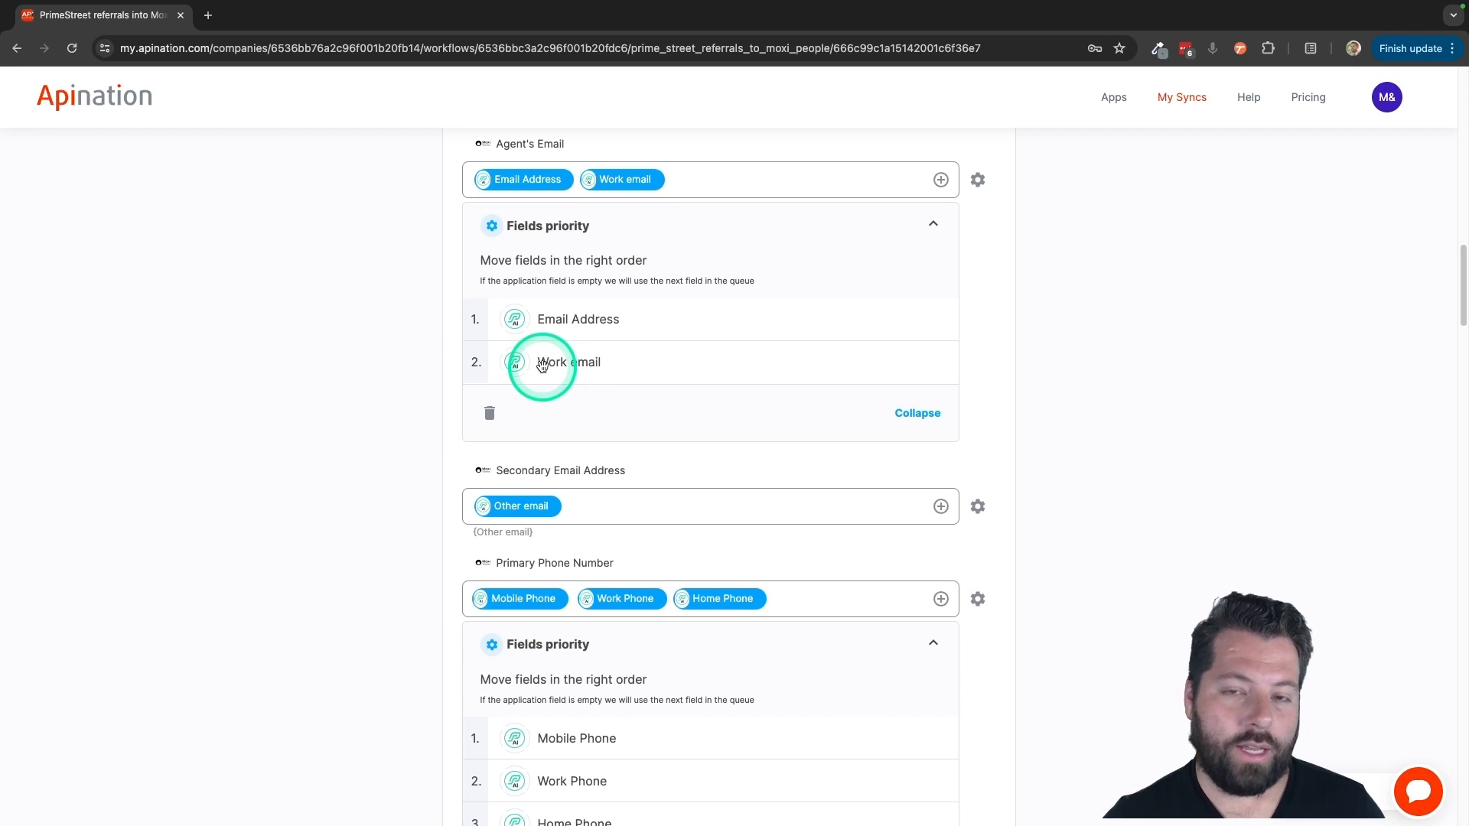
pyautogui.click(609, 179)
pyautogui.click(579, 325)
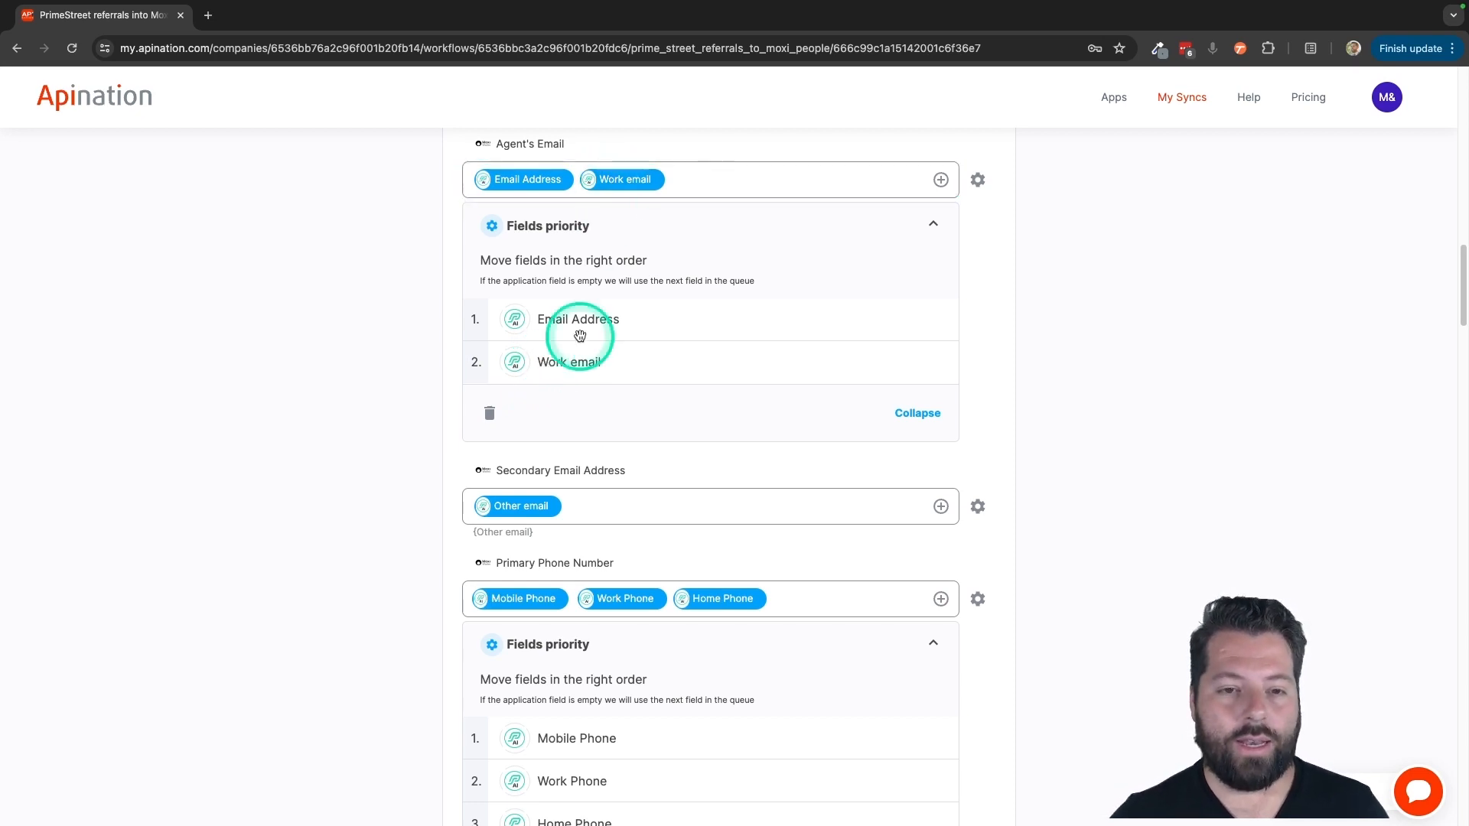
pyautogui.click(509, 182)
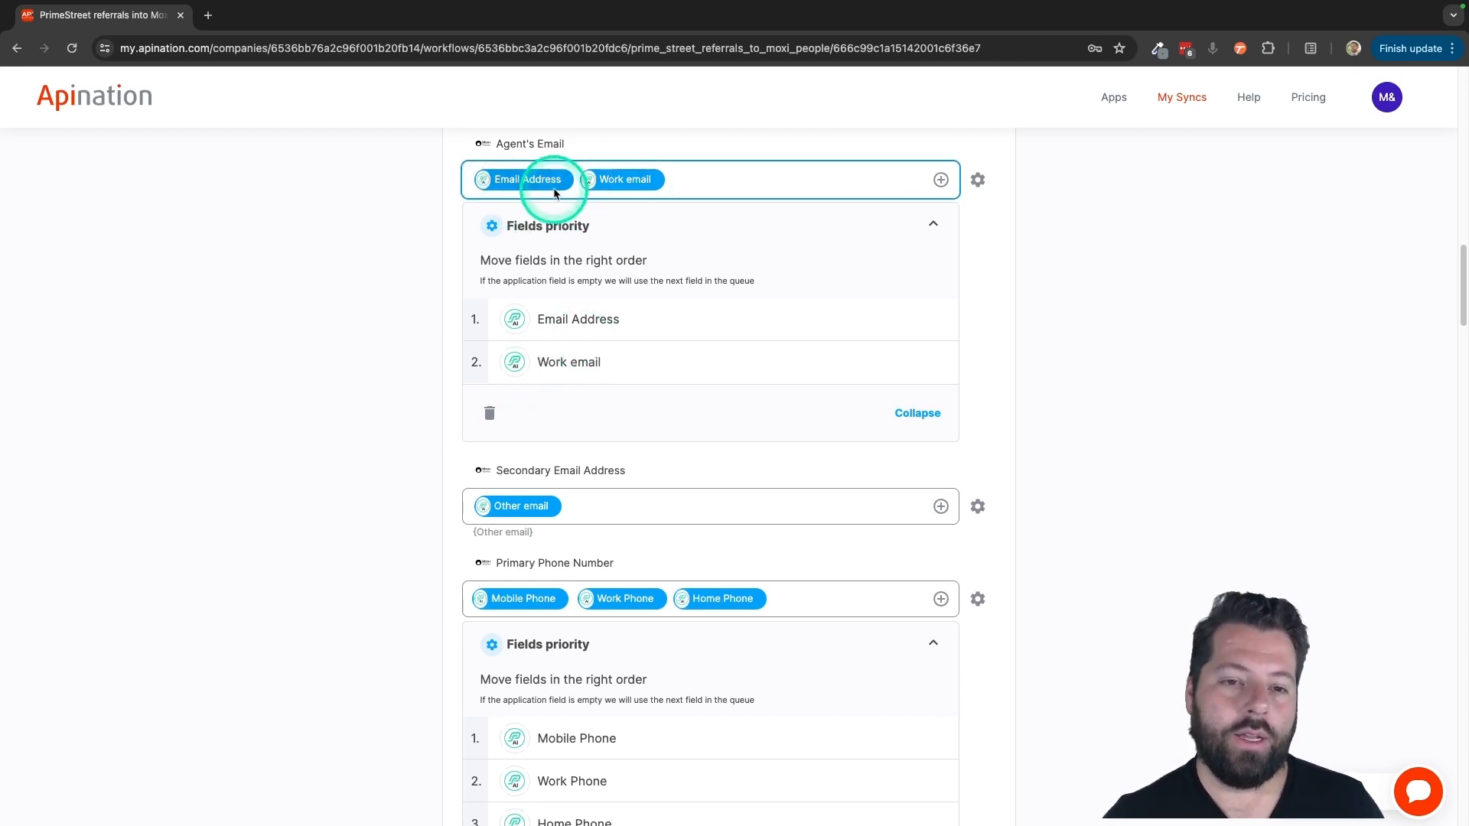
pyautogui.scroll(-3, 461, 429)
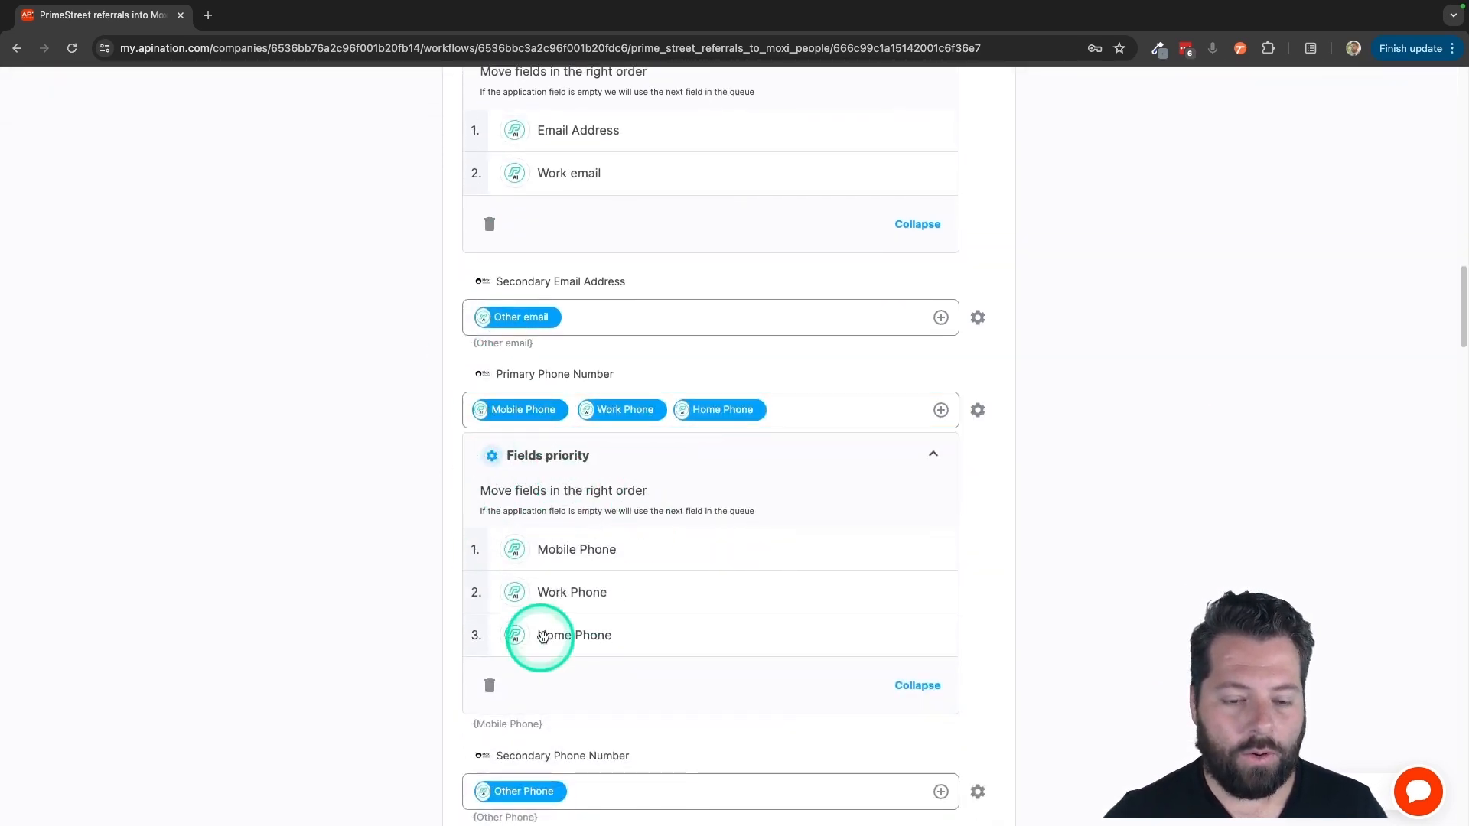
# Map the MoxiWorks Groups field to the fixed text PrimeStreet
pyautogui.scroll(-1, 581, 604)
pyautogui.scroll(-10, 598, 586)
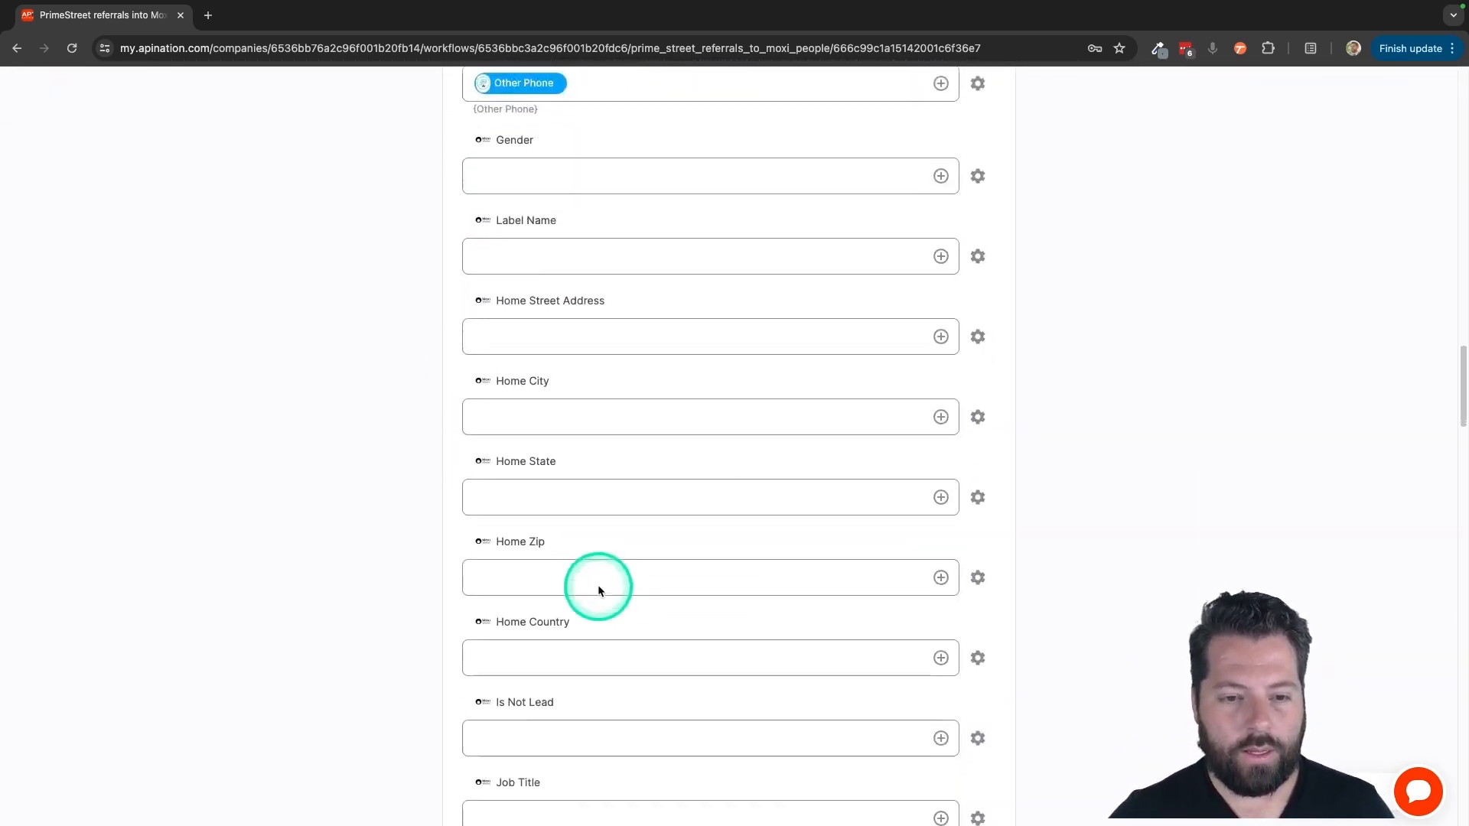
pyautogui.scroll(-6, 598, 586)
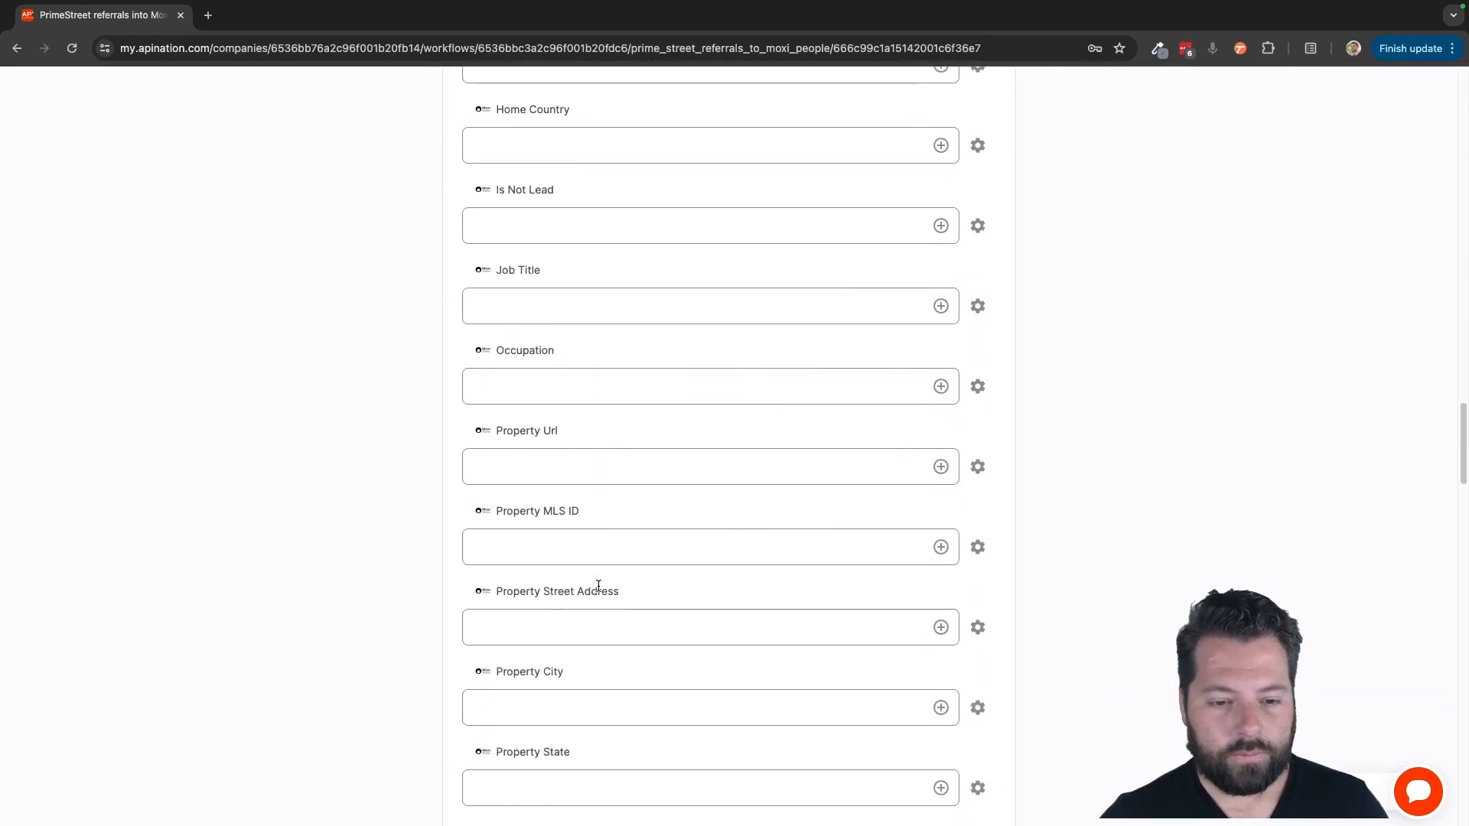
pyautogui.scroll(-12, 598, 586)
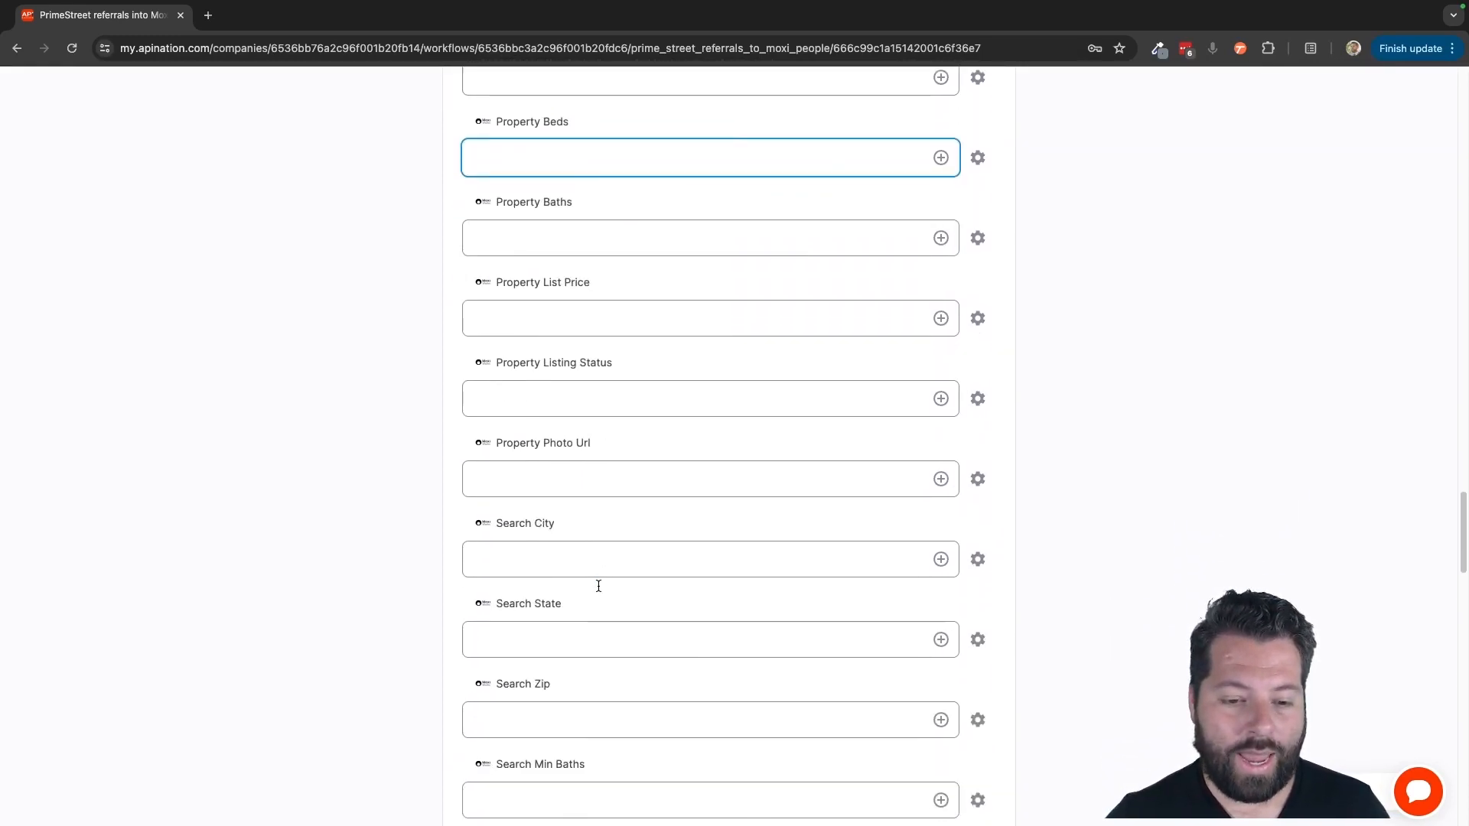
pyautogui.scroll(-13, 599, 587)
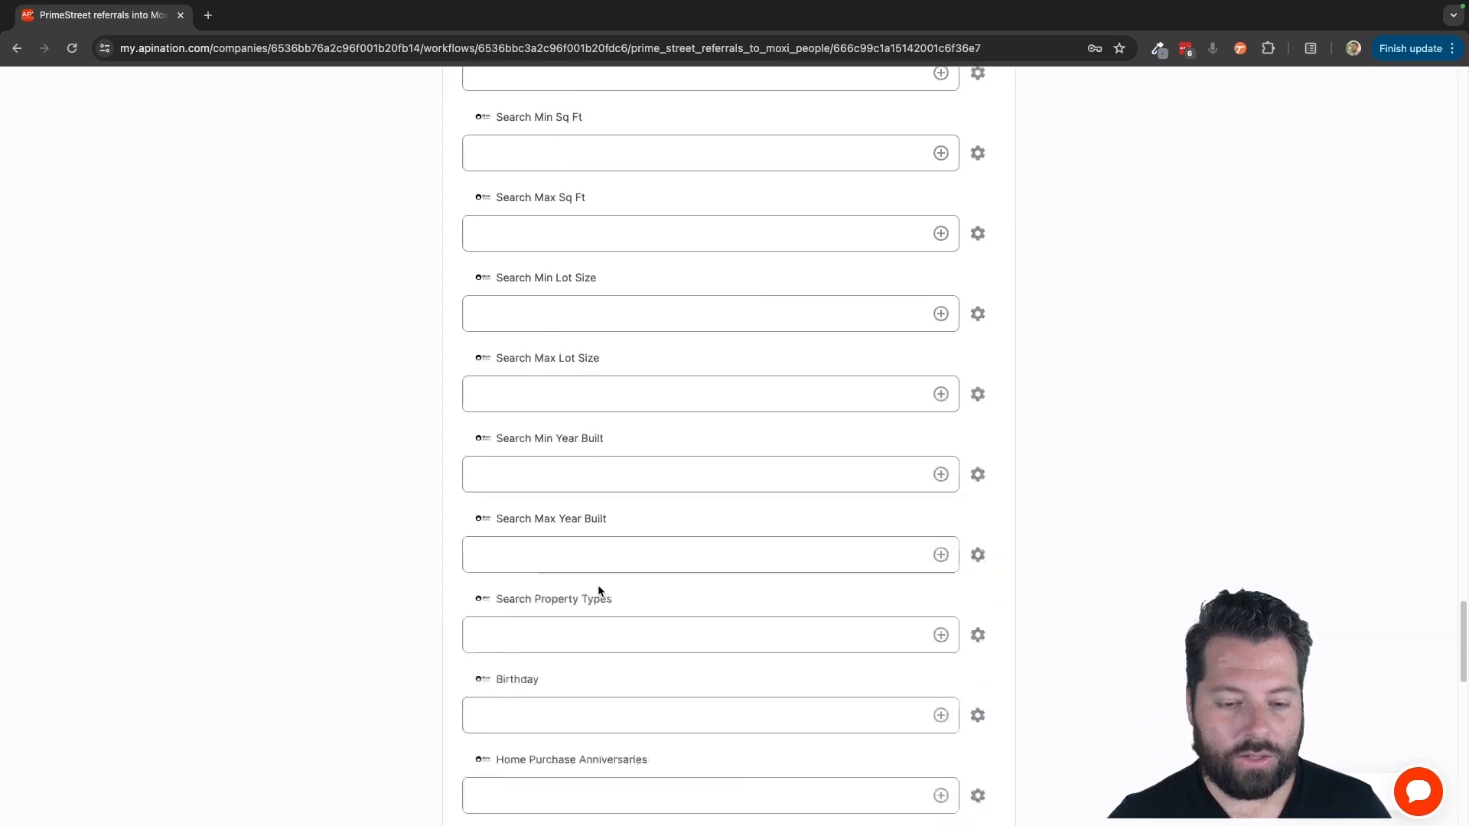
pyautogui.scroll(-4, 598, 586)
pyautogui.click(520, 525)
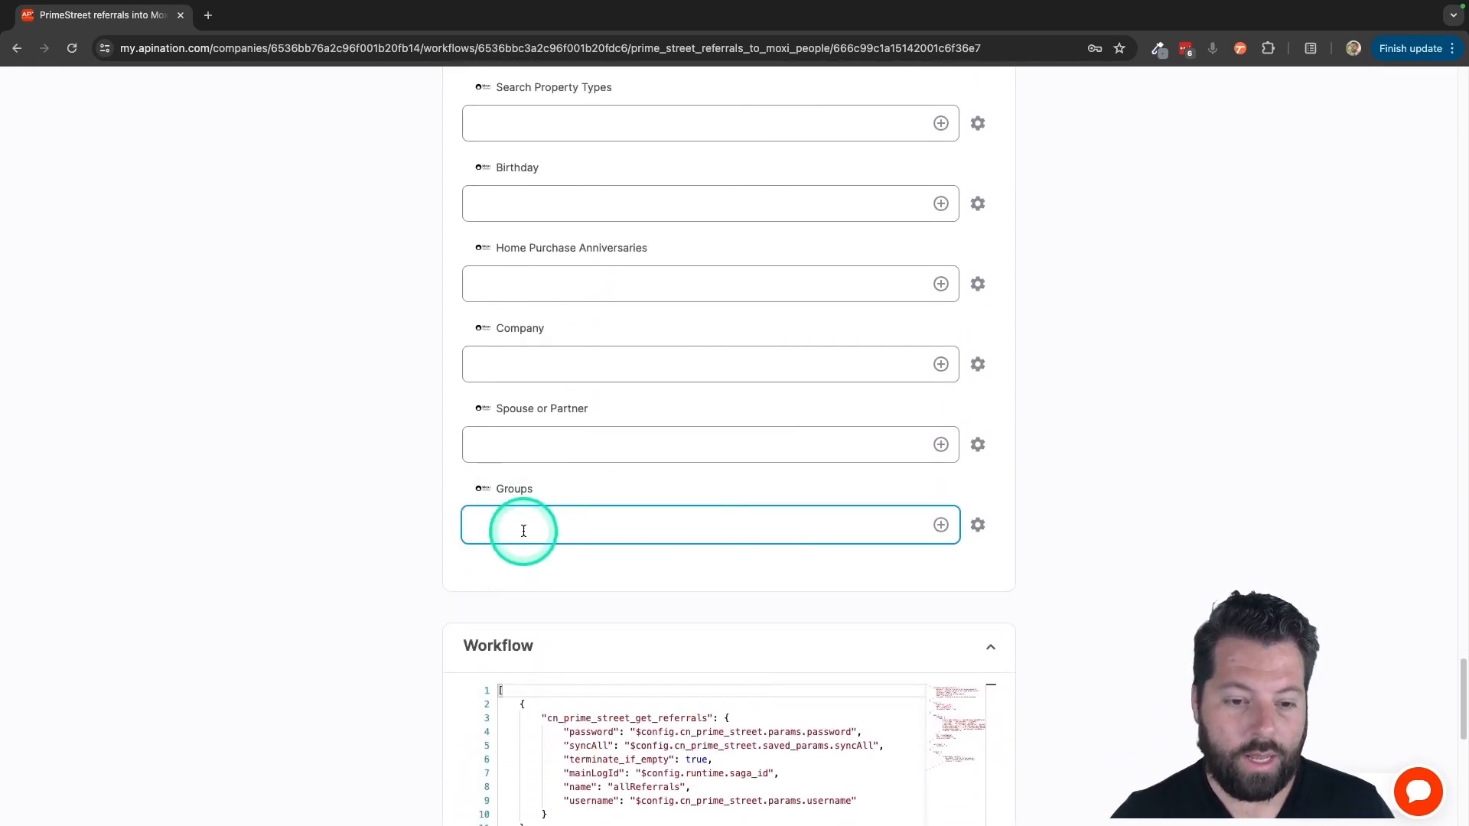
pyautogui.write('PrimeStreet')
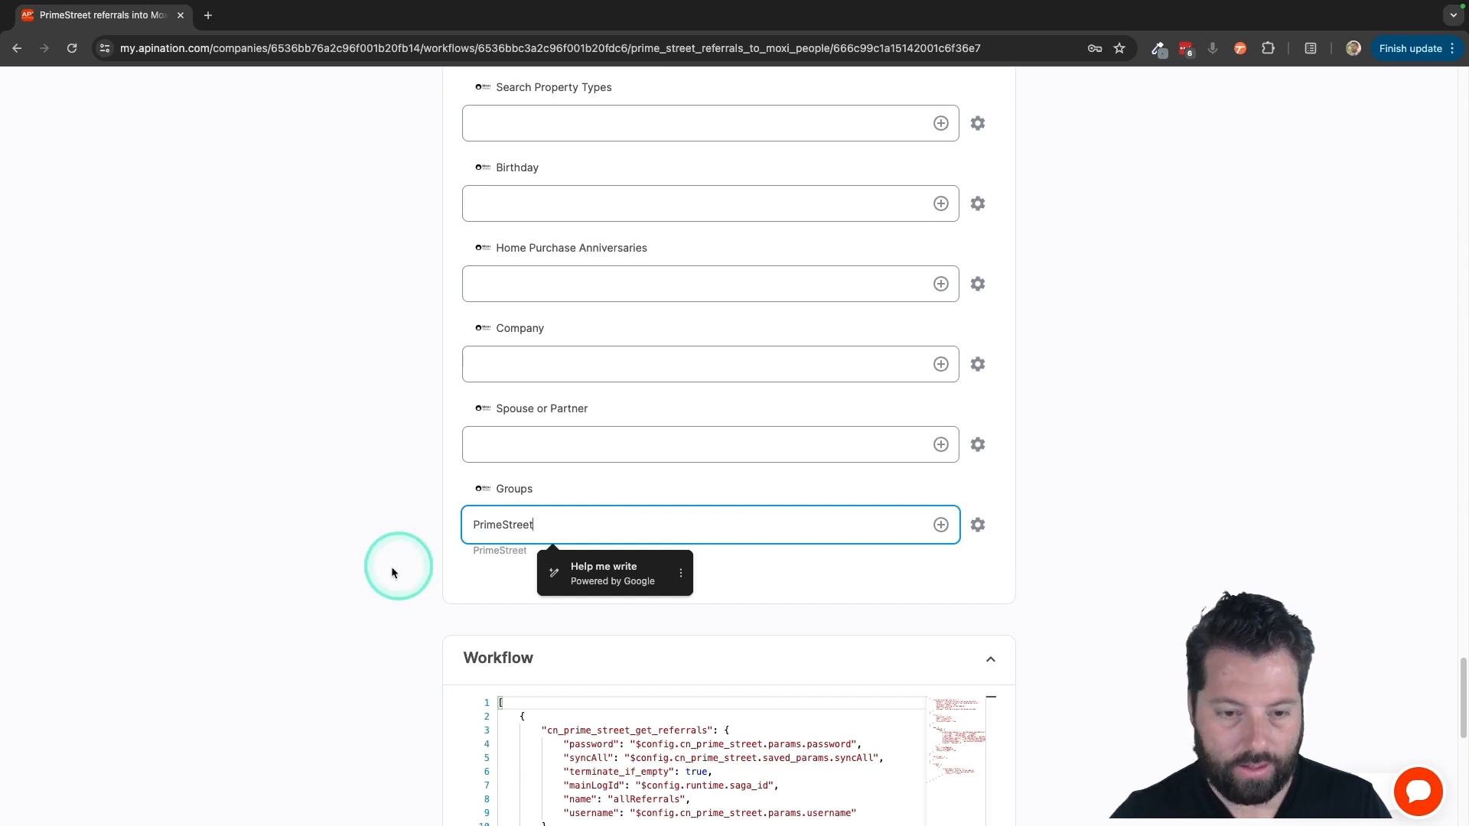
pyautogui.click(379, 573)
pyautogui.click(492, 525)
pyautogui.click(461, 575)
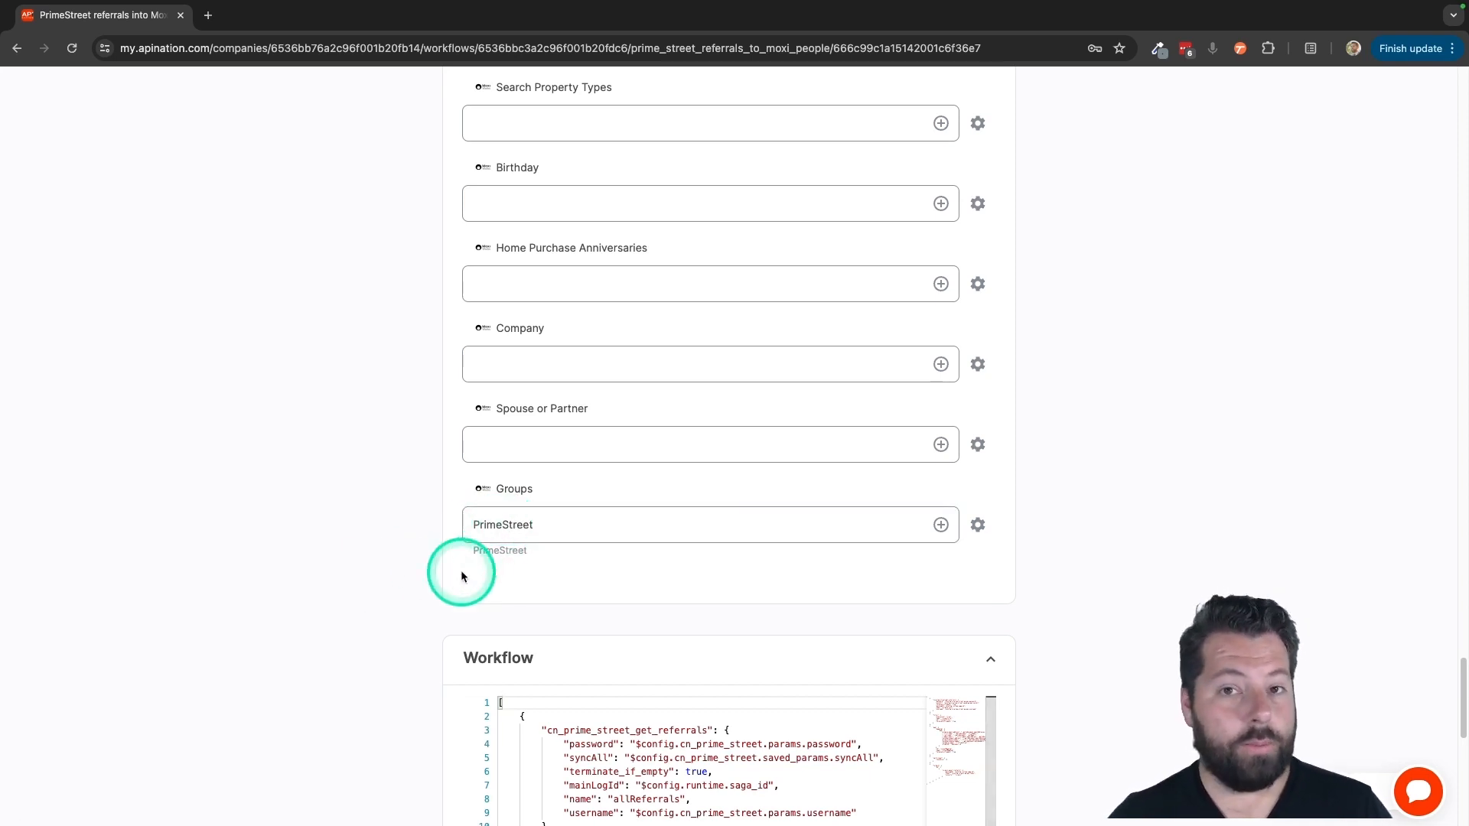
# Try the agent's surname as the Groups mapping value, and restore the field to PrimeStreet
pyautogui.scroll(1, 462, 576)
pyautogui.moveTo(554, 558); pyautogui.dragTo(461, 561)
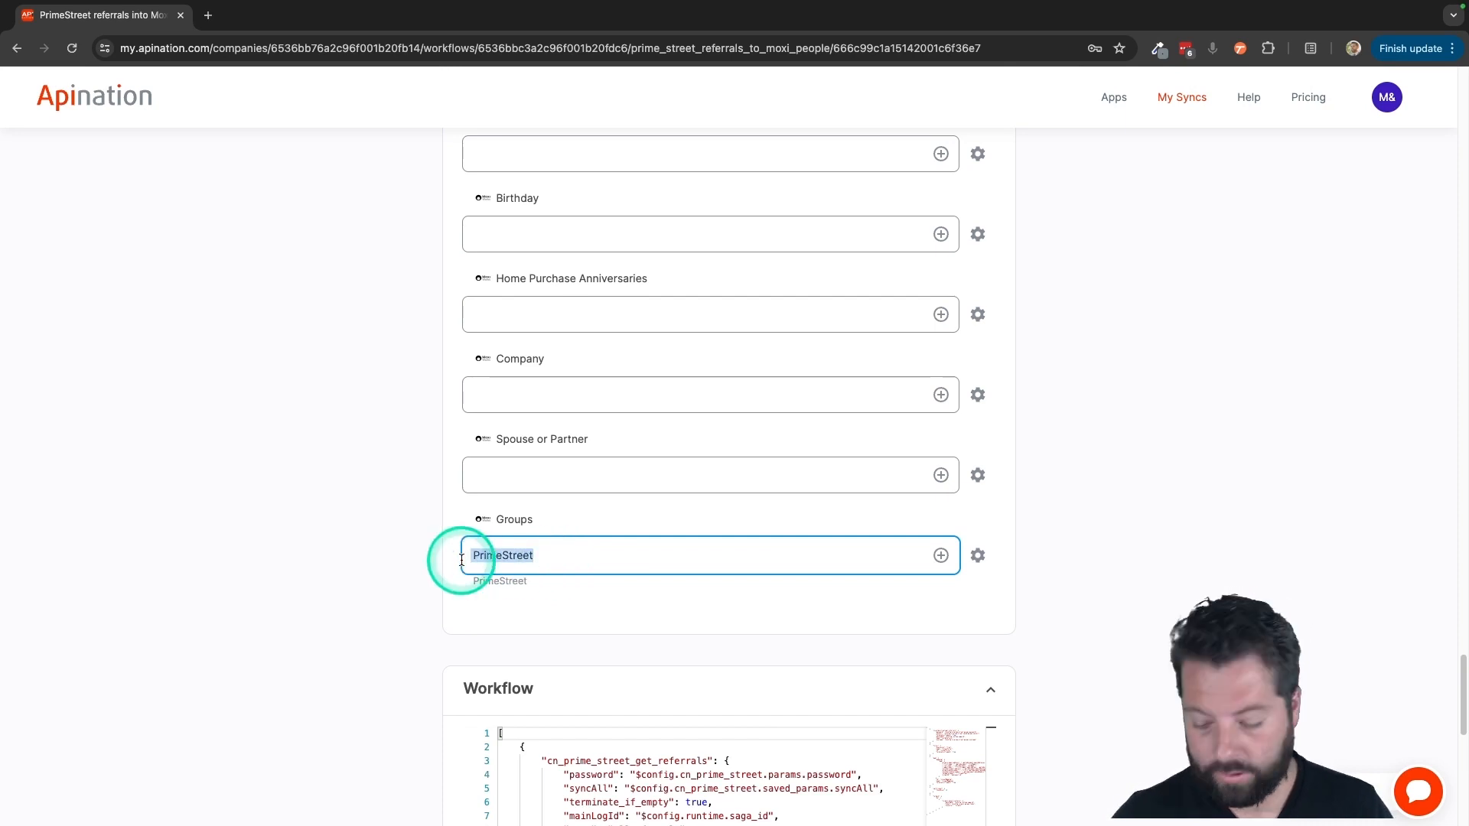
pyautogui.press('BackSpace')
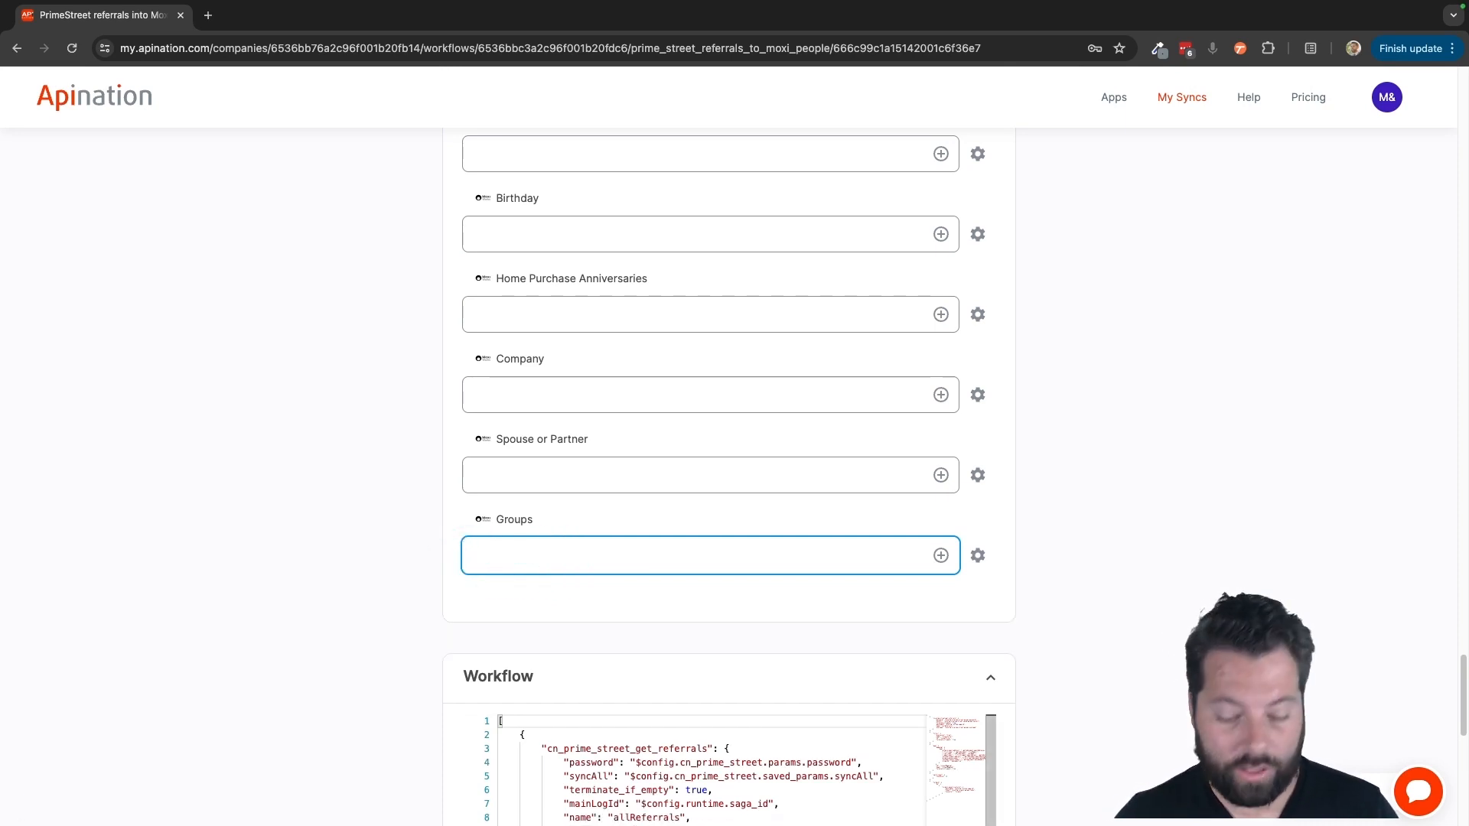
pyautogui.write('Robinson')
pyautogui.click(410, 561)
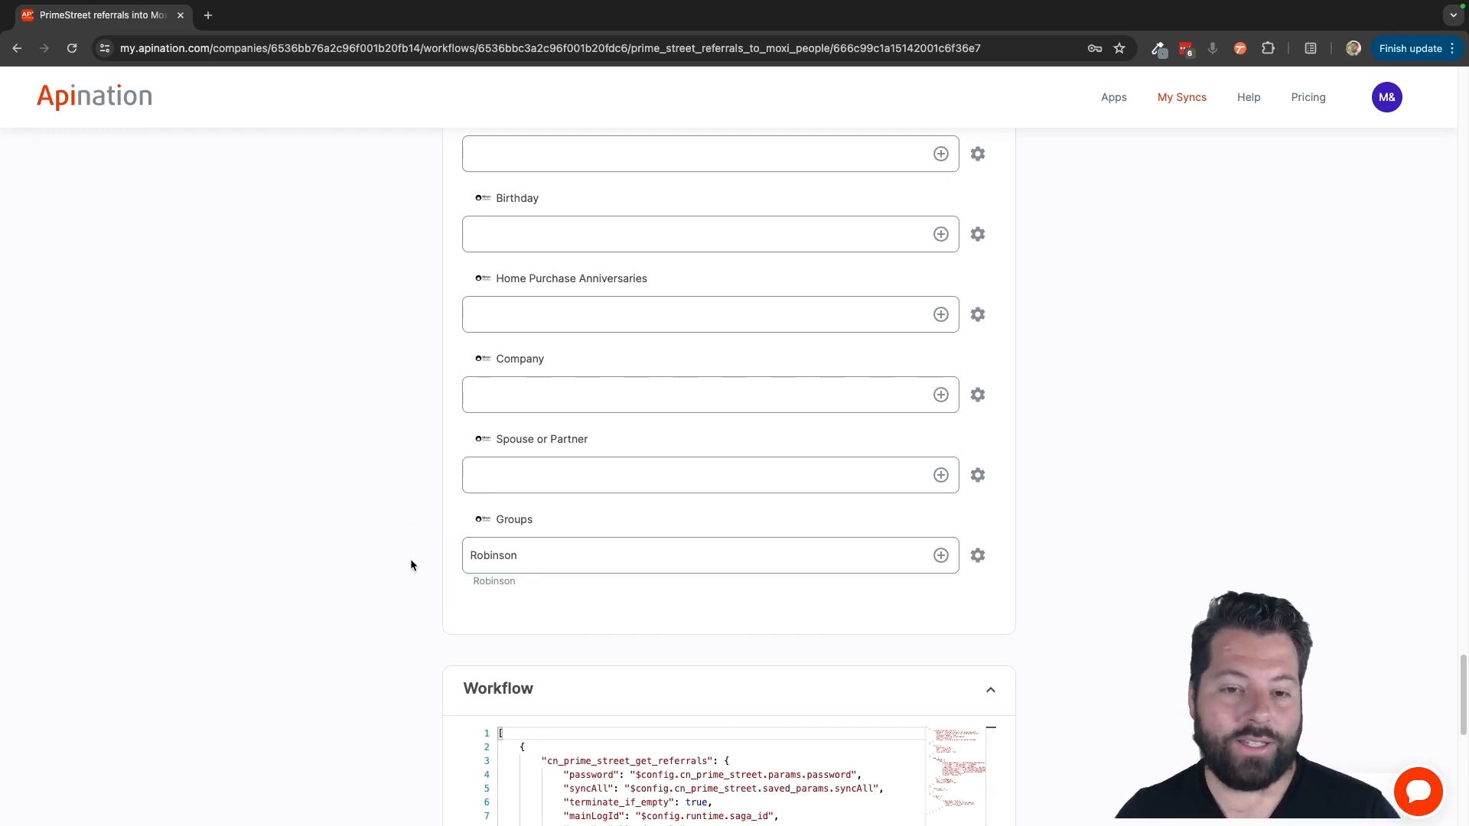
pyautogui.click(533, 557)
pyautogui.moveTo(533, 557); pyautogui.dragTo(465, 559)
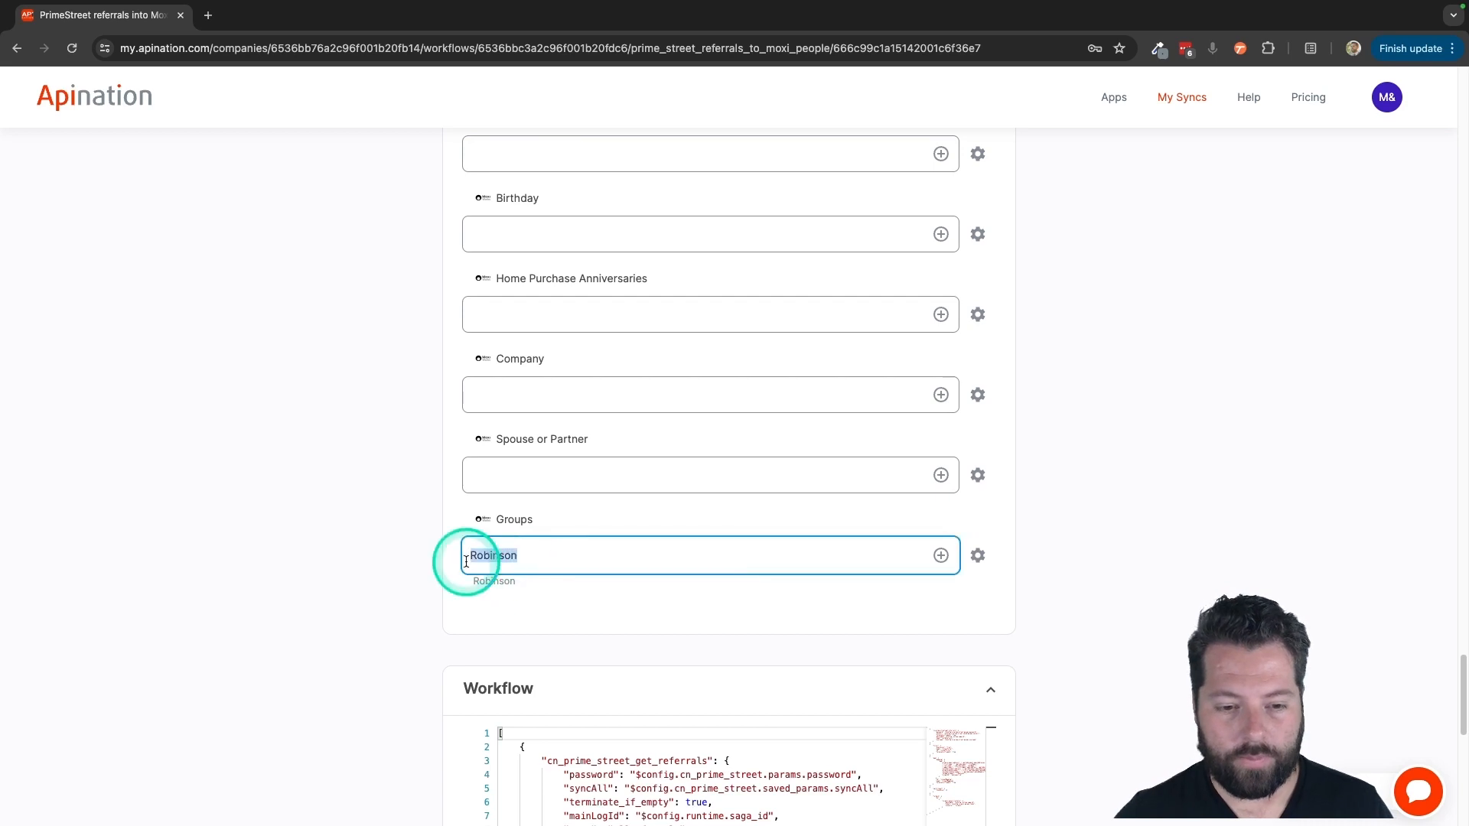
pyautogui.press('BackSpace')
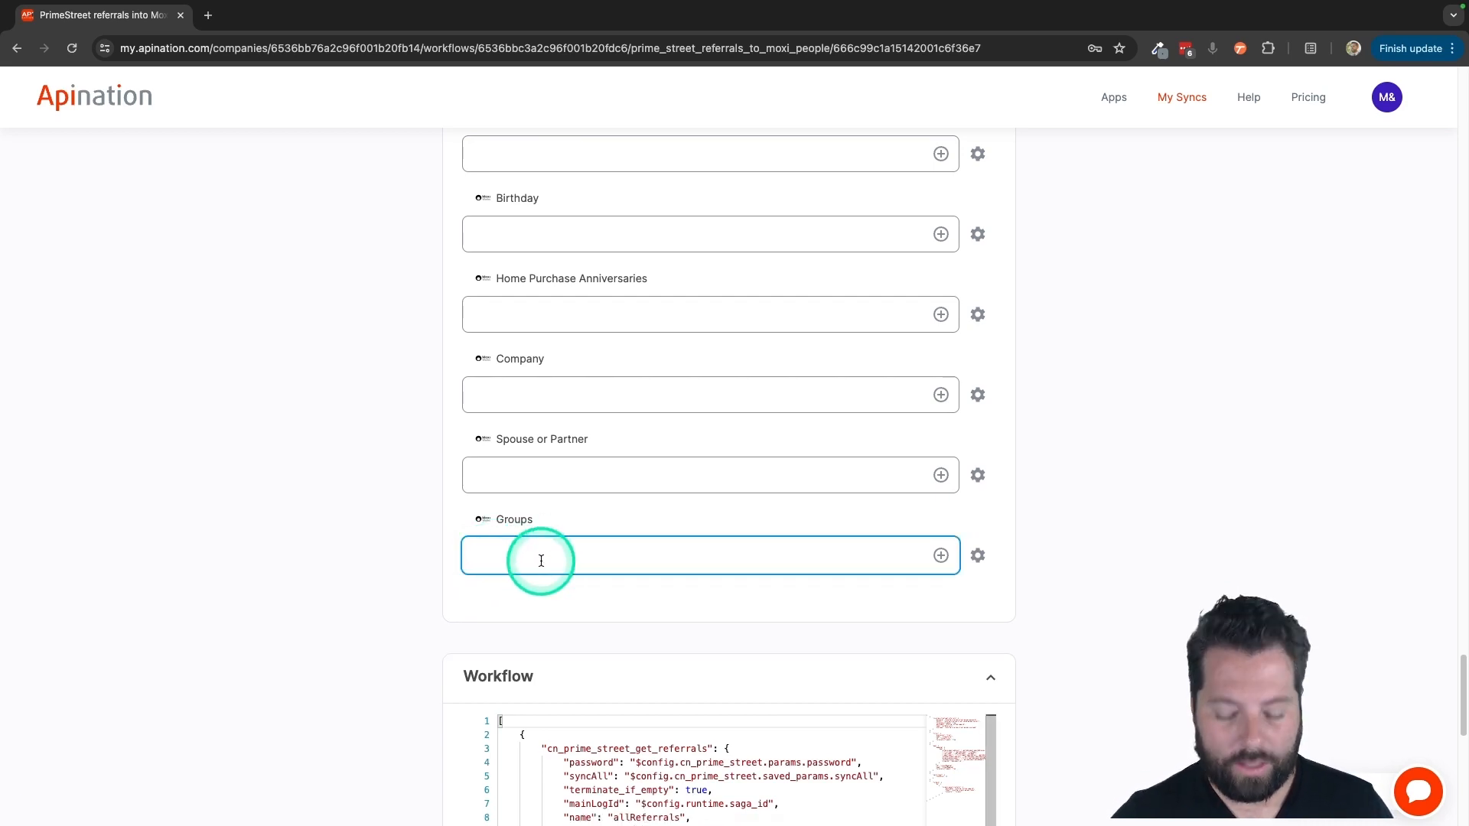
pyautogui.write('PrimeStreet')
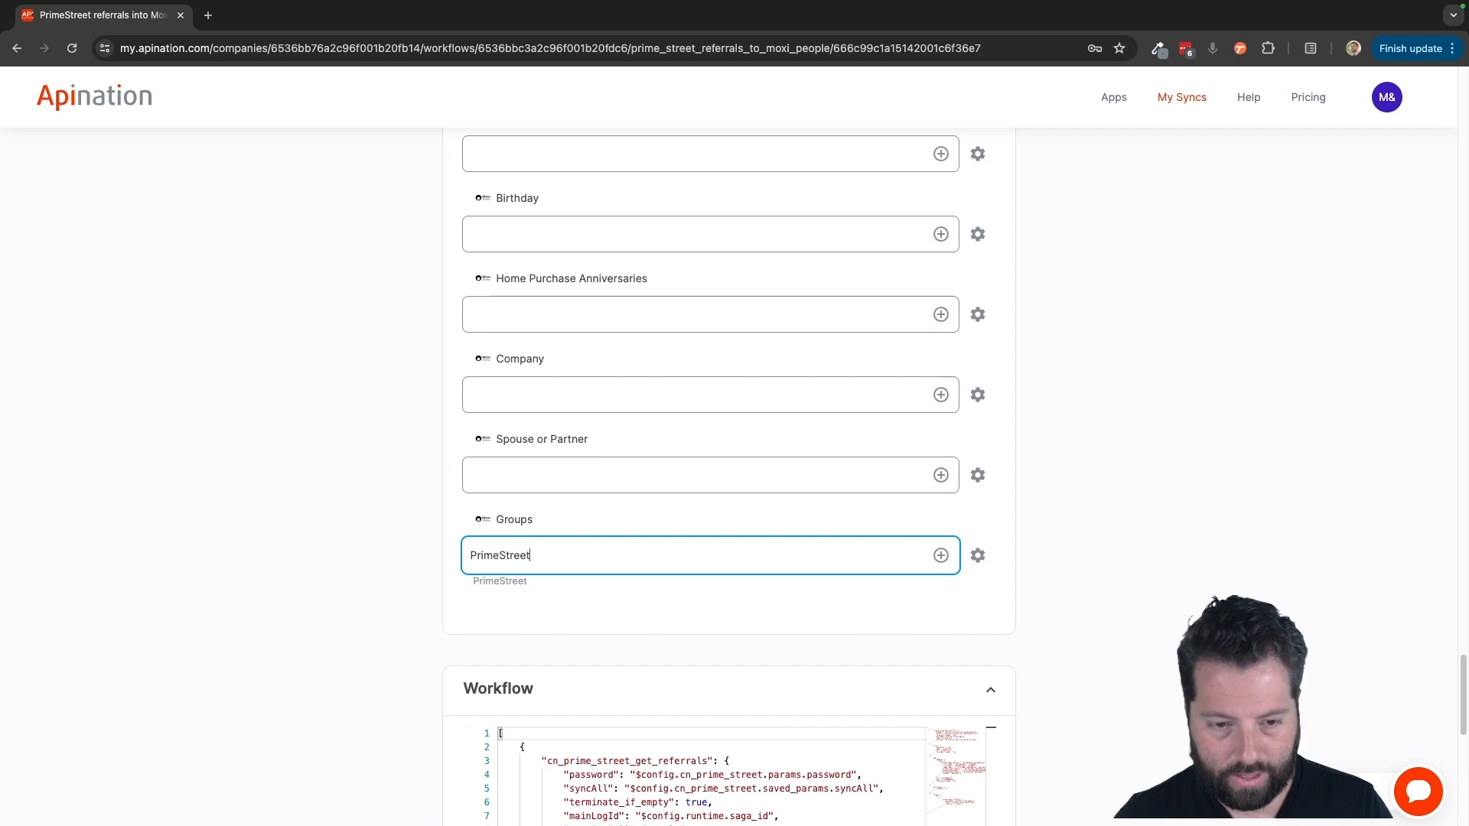
pyautogui.click(434, 525)
# Turn on the PrimeStreet referrals into Moxi sync
pyautogui.scroll(20, 434, 525)
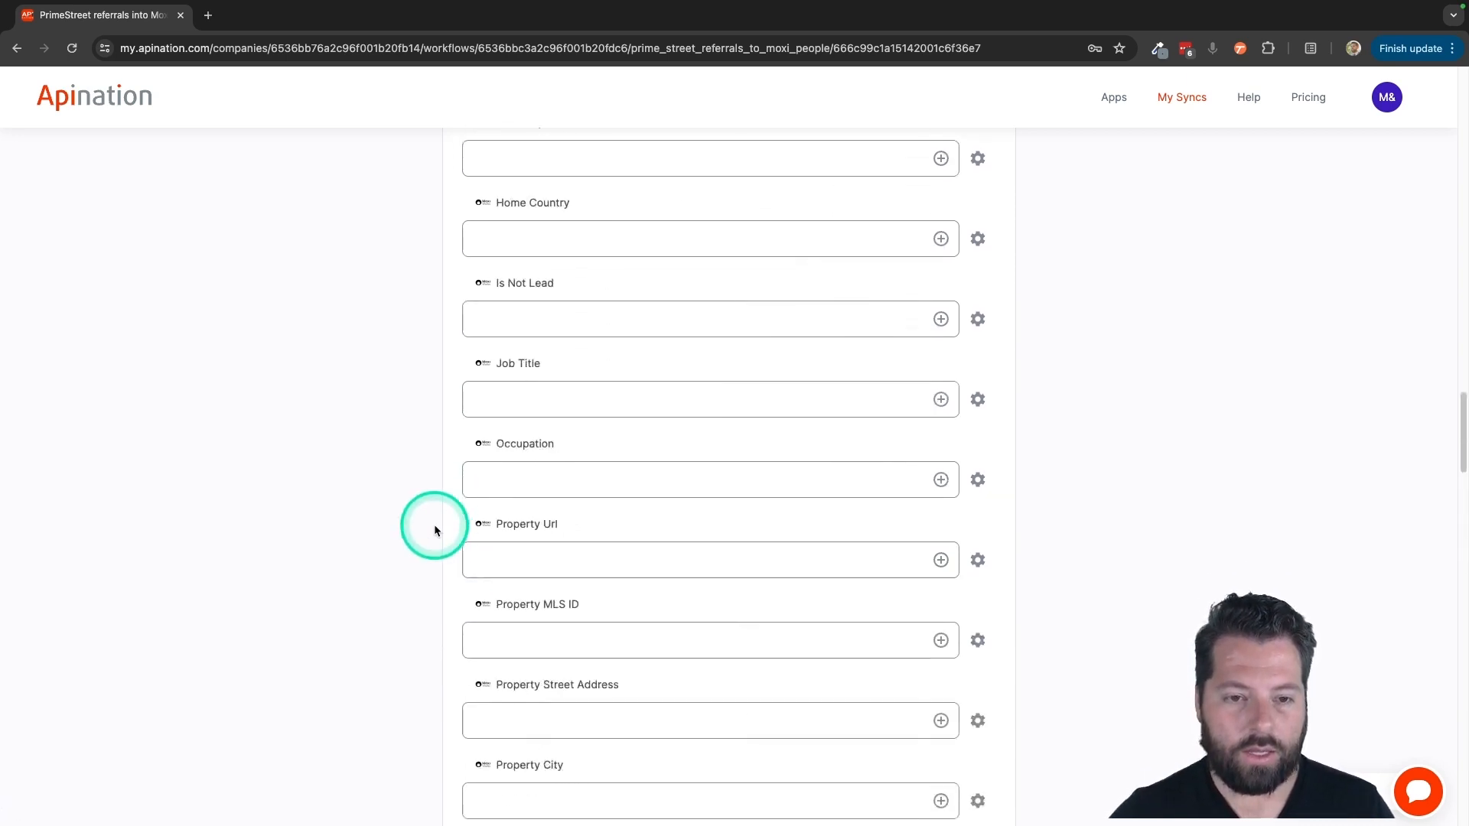
pyautogui.scroll(10, 434, 524)
pyautogui.click(729, 288)
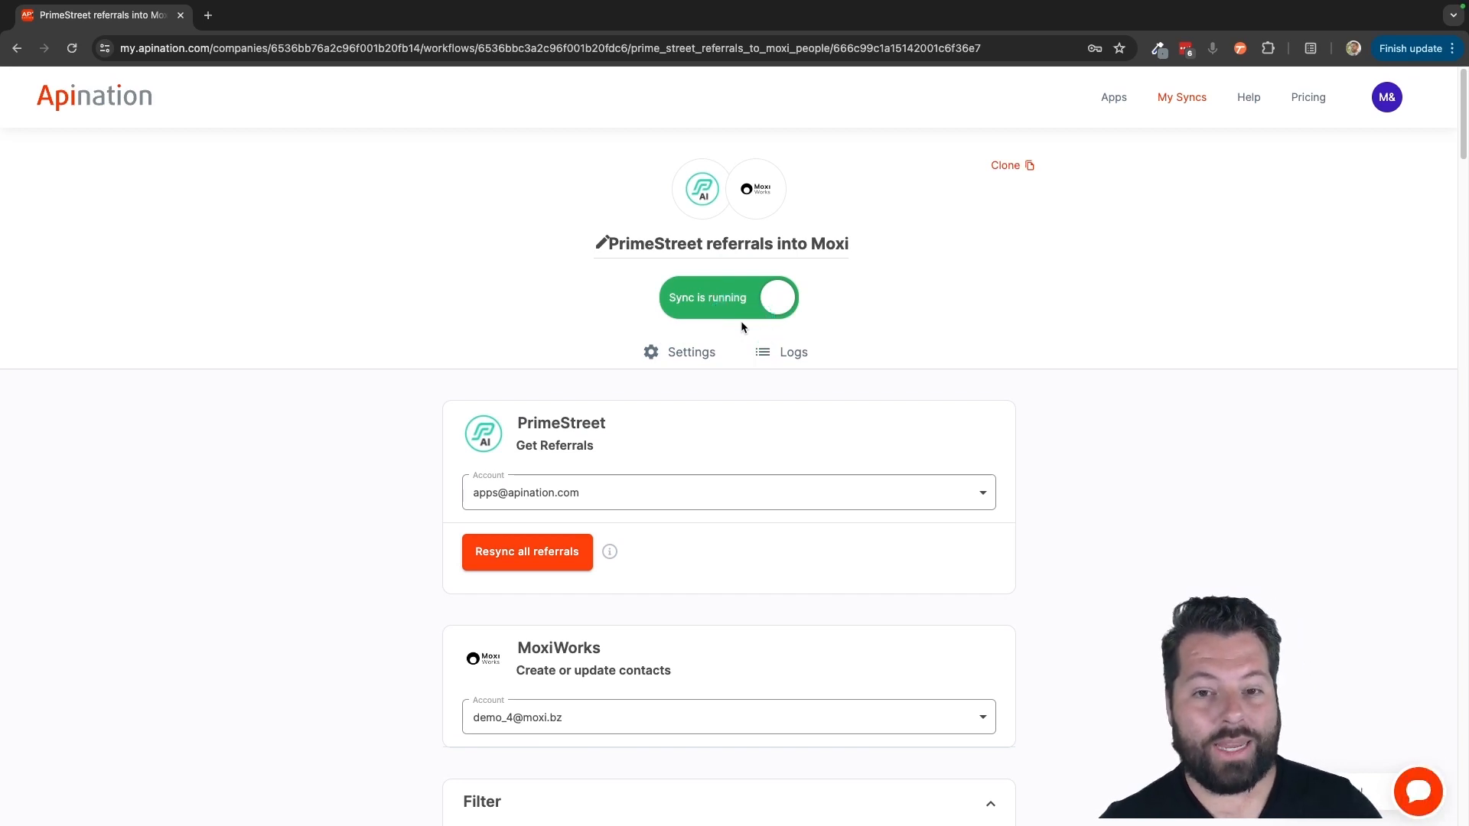
pyautogui.click(763, 298)
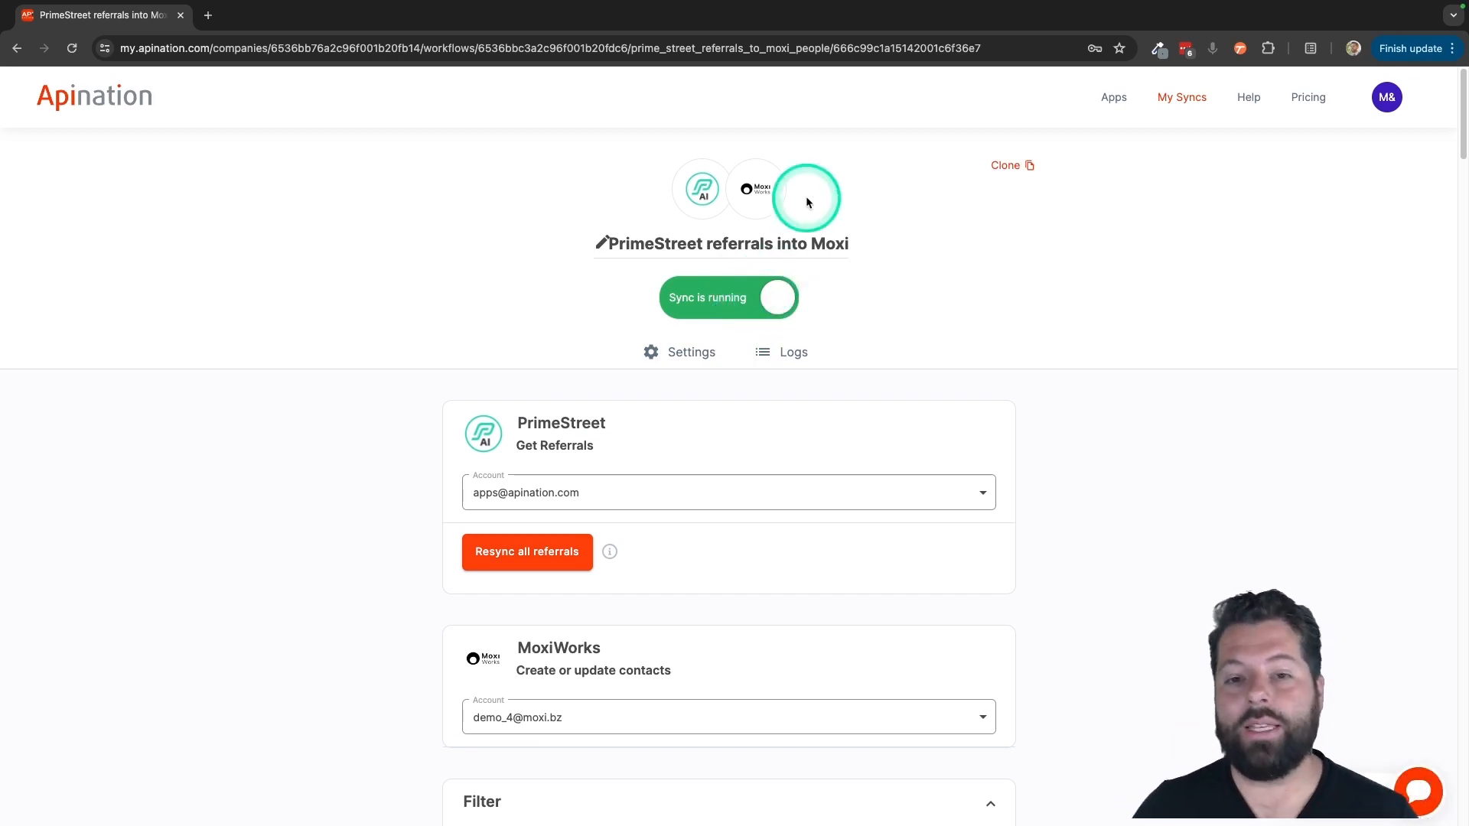